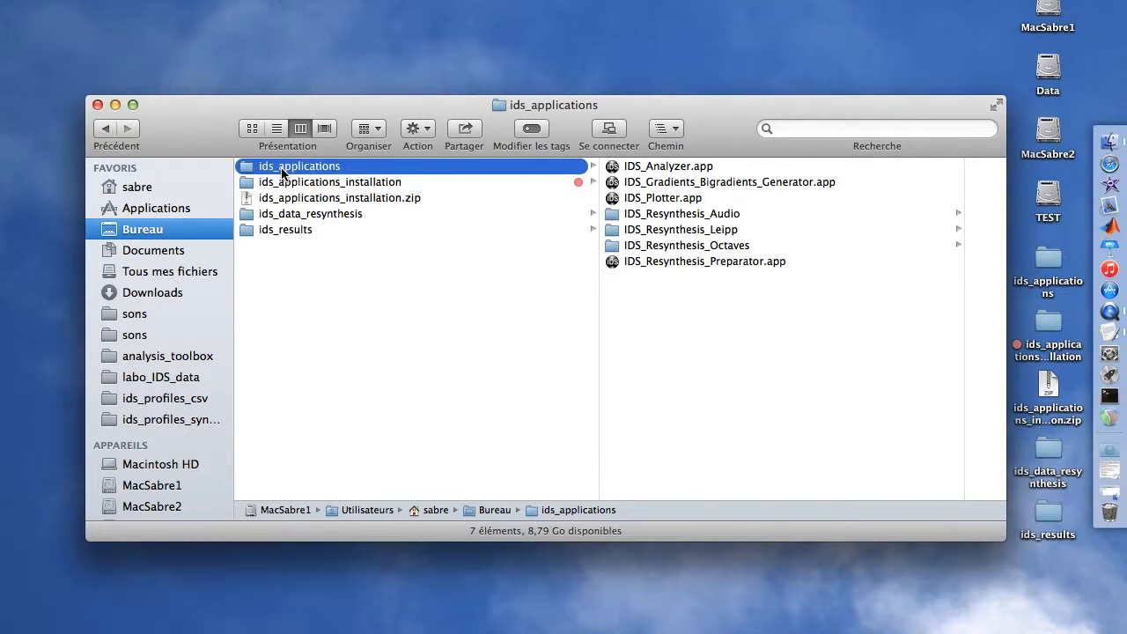
# - Open IDS_Analyzer.app from the ids_applications folder, move its window, and view the mapping details
pyautogui.press('Right')
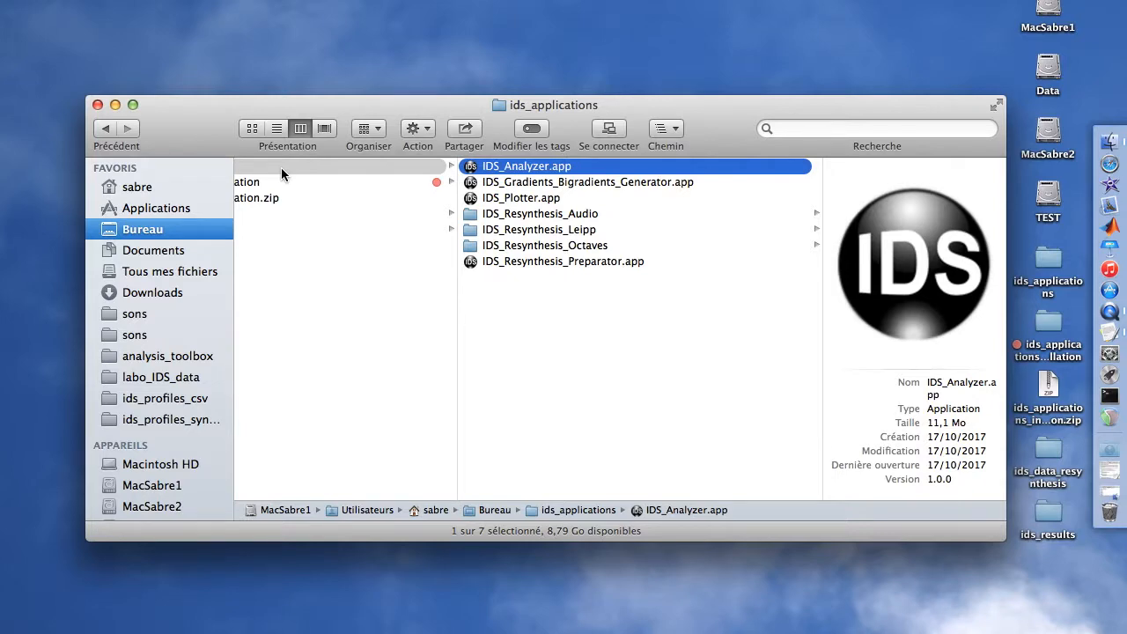
pyautogui.press('super+o')
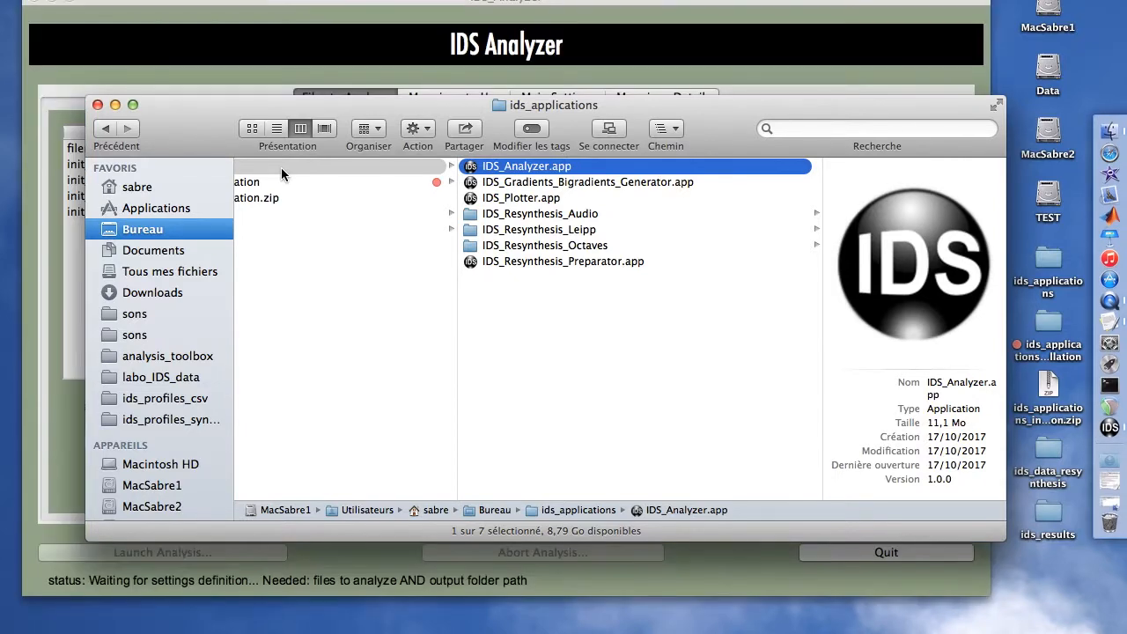
pyautogui.moveTo(280, 5); pyautogui.dragTo(326, 39)
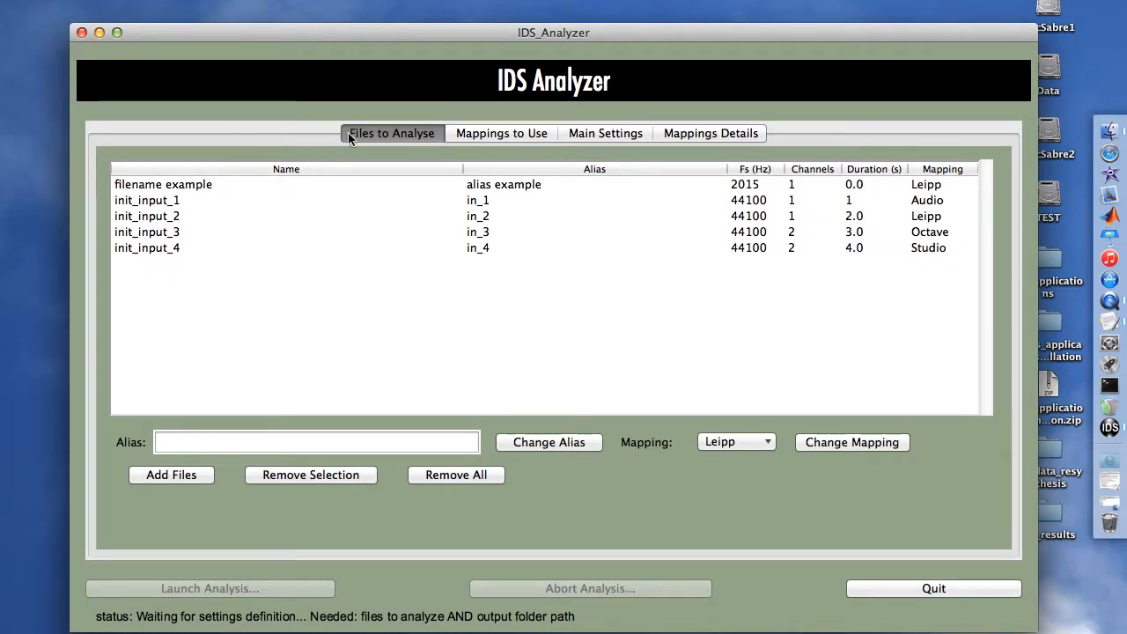
pyautogui.click(699, 135)
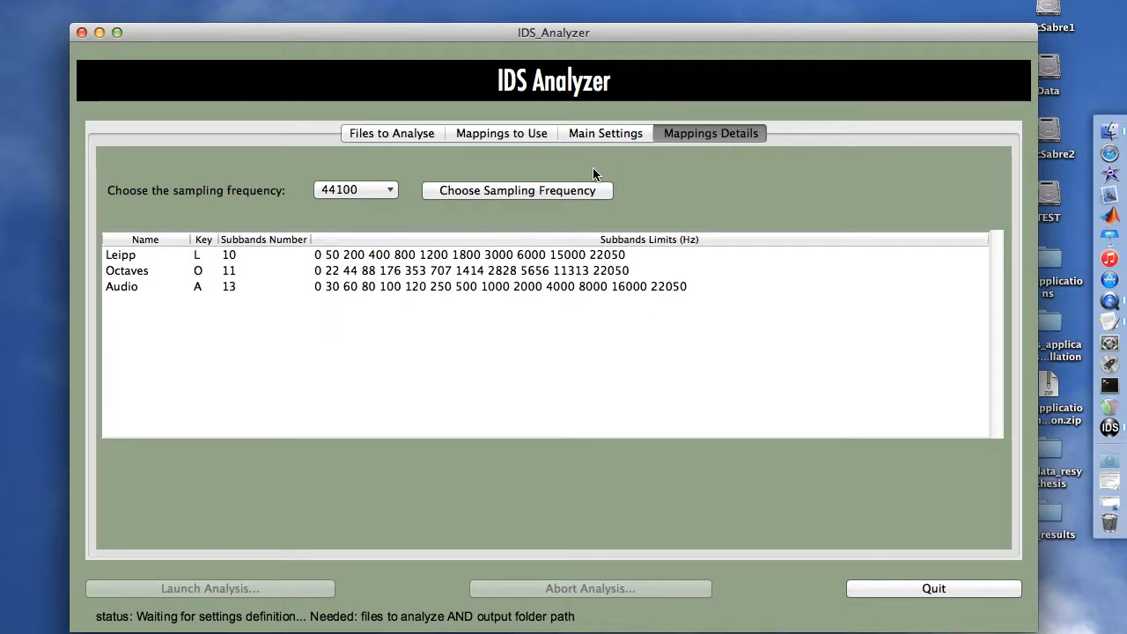
# - Set the inputs main folder to the inputs_mono folder inside sons in the main settings
pyautogui.click(581, 136)
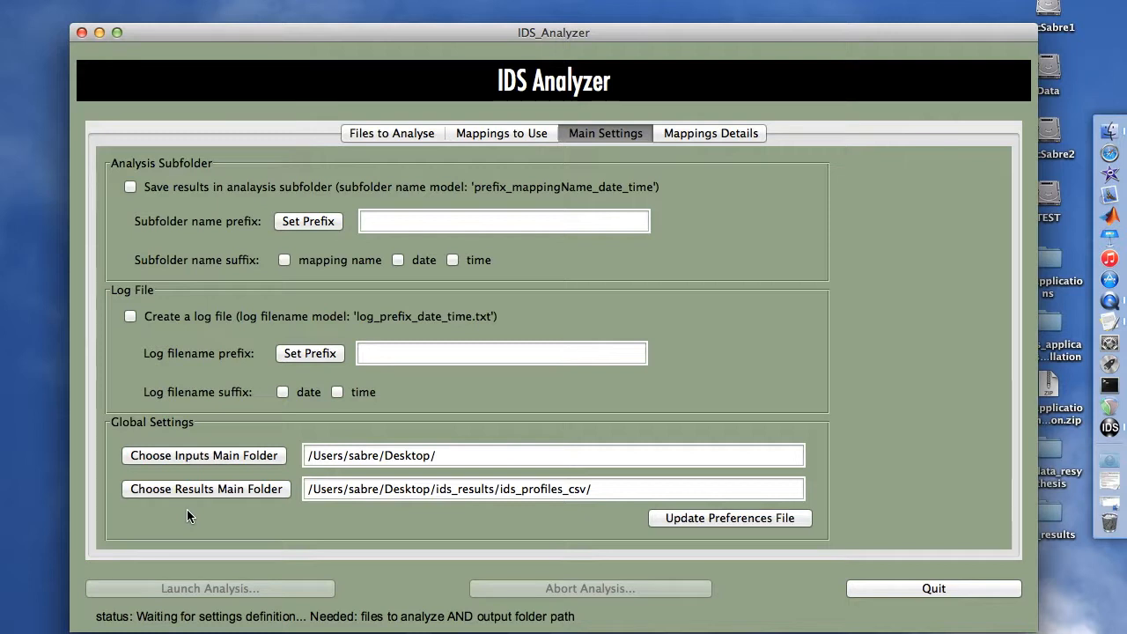
pyautogui.click(139, 456)
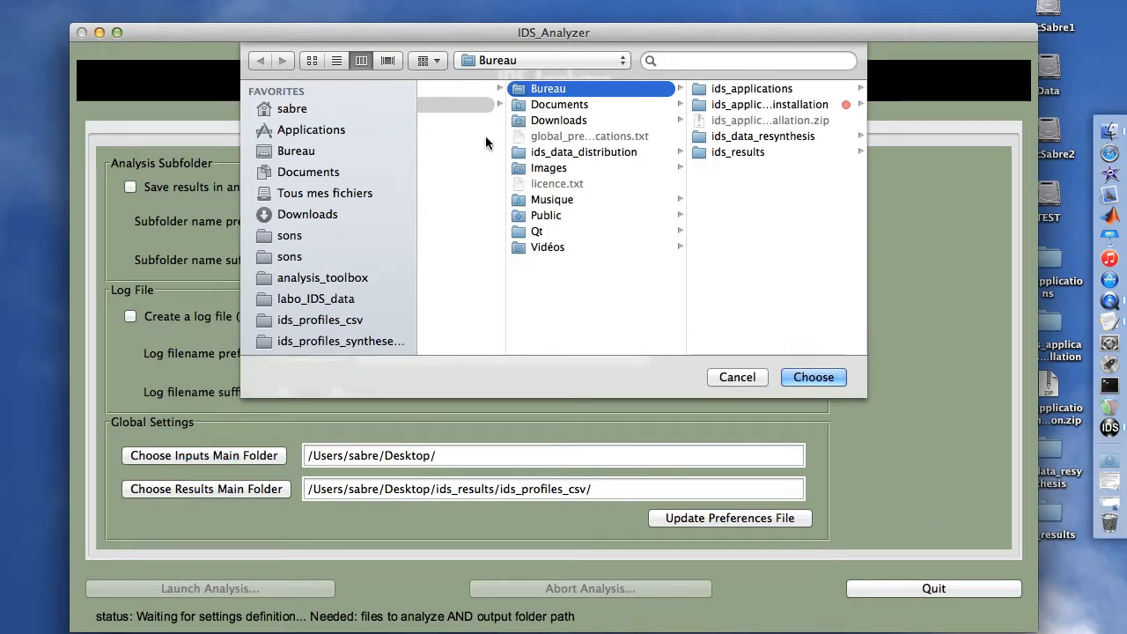
pyautogui.click(297, 240)
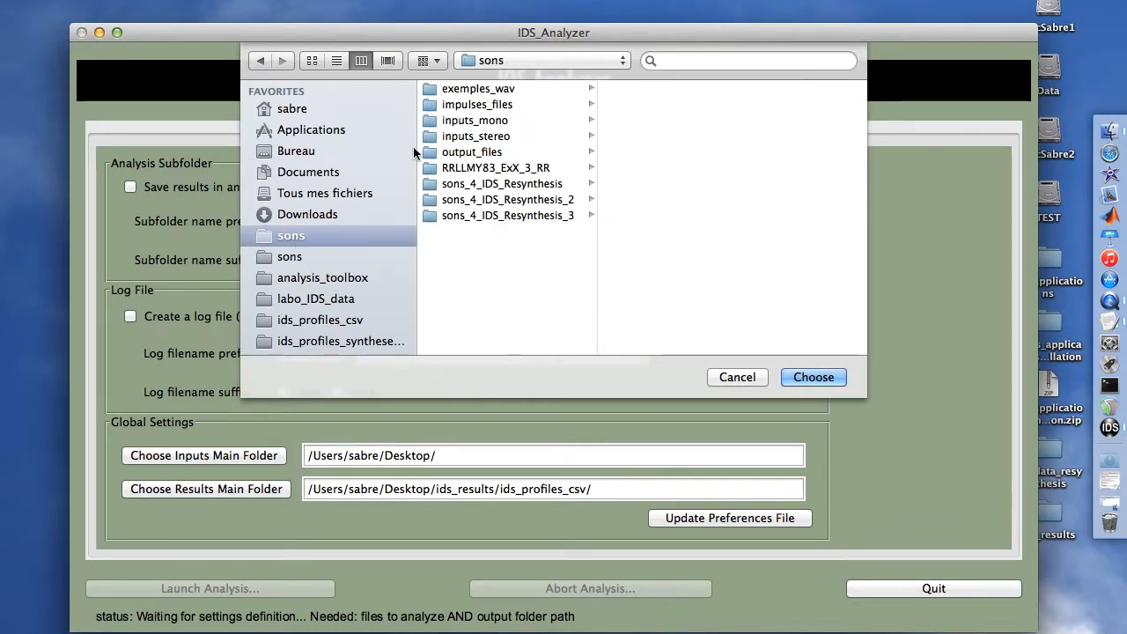
pyautogui.click(471, 125)
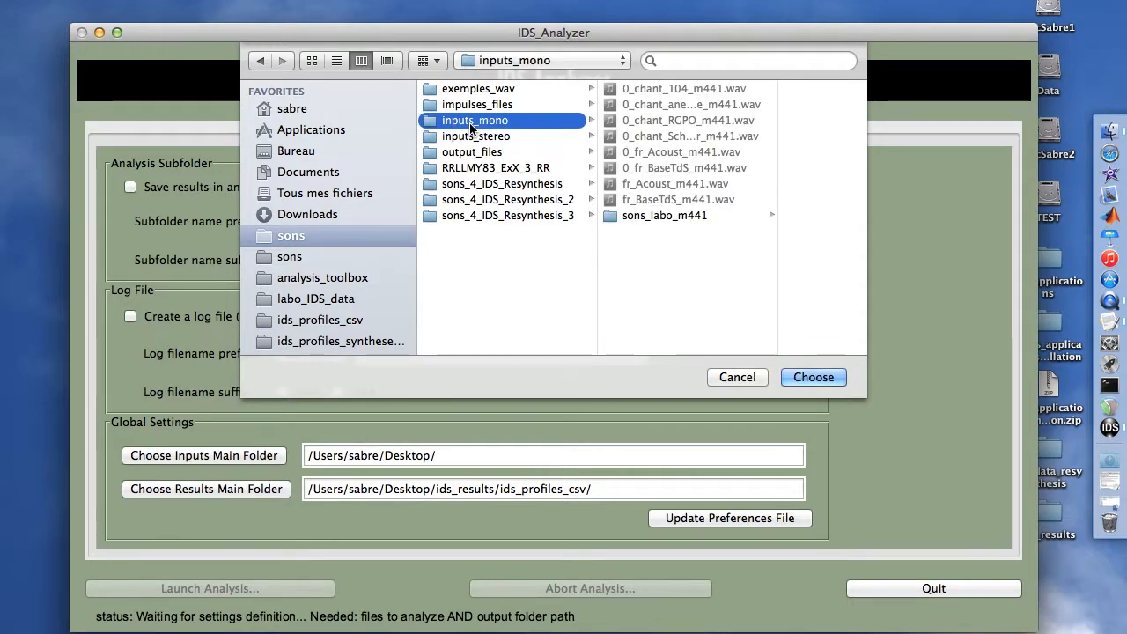
pyautogui.press('Return')
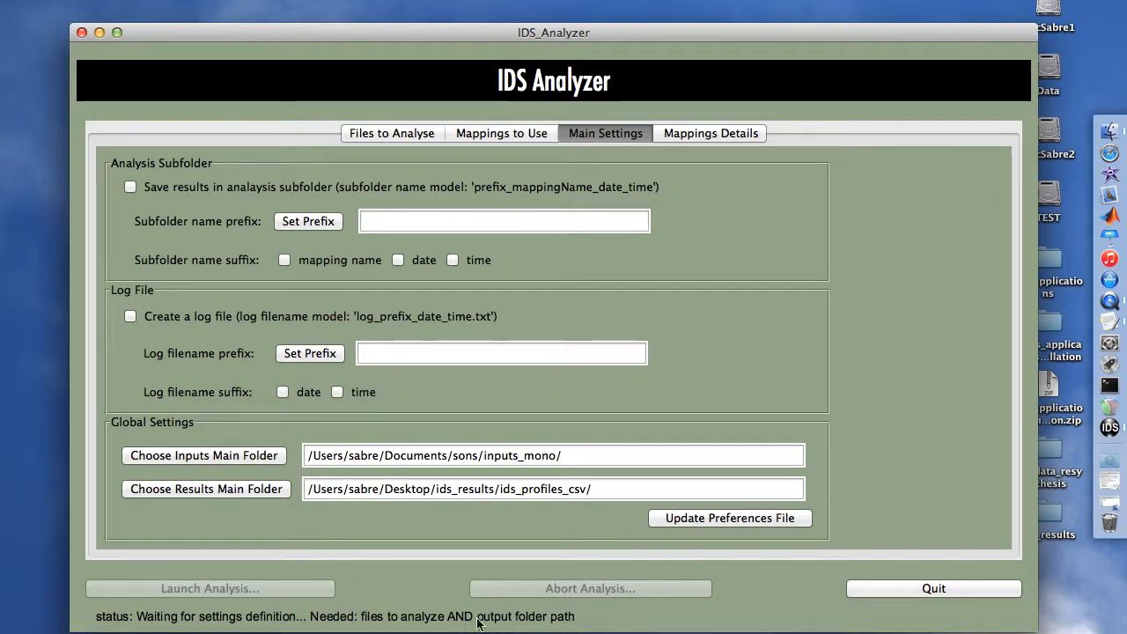
# - Set the results main folder to ids_results/ids_profiles_csv/Leipp on the Desktop and update the preferences file
pyautogui.click(196, 490)
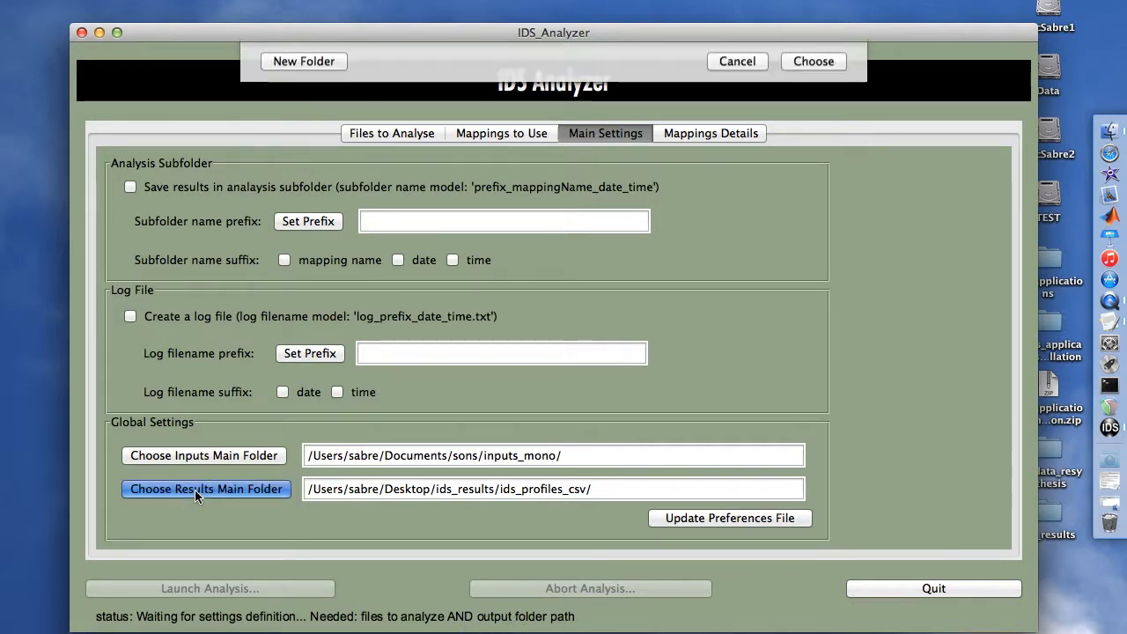
pyautogui.press('Right')
pyautogui.press('Down')
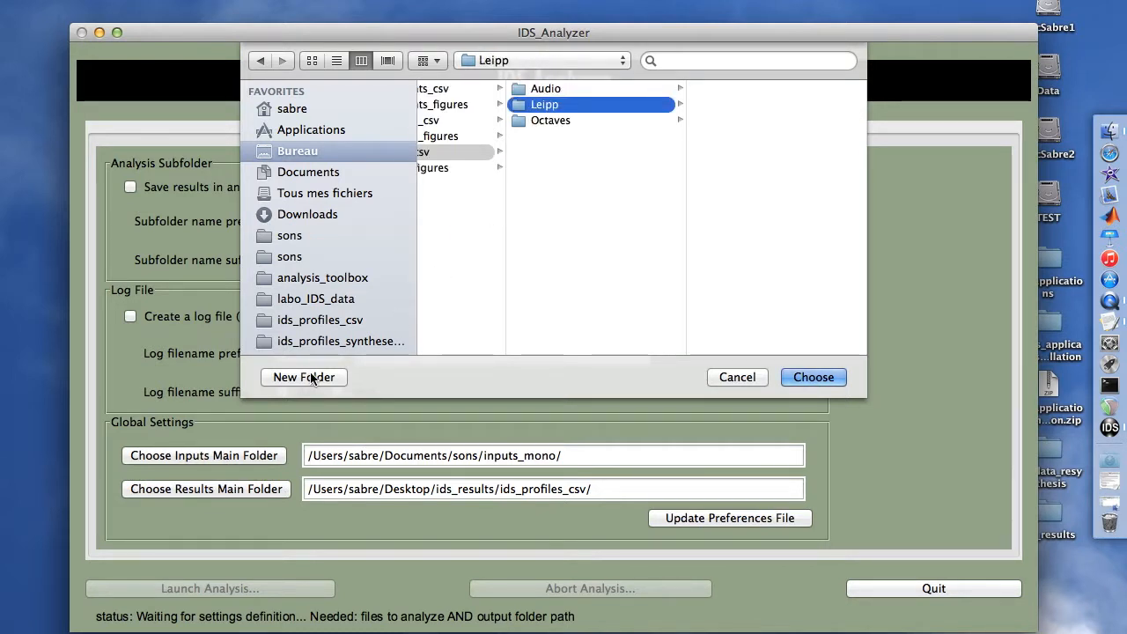
pyautogui.press('Escape')
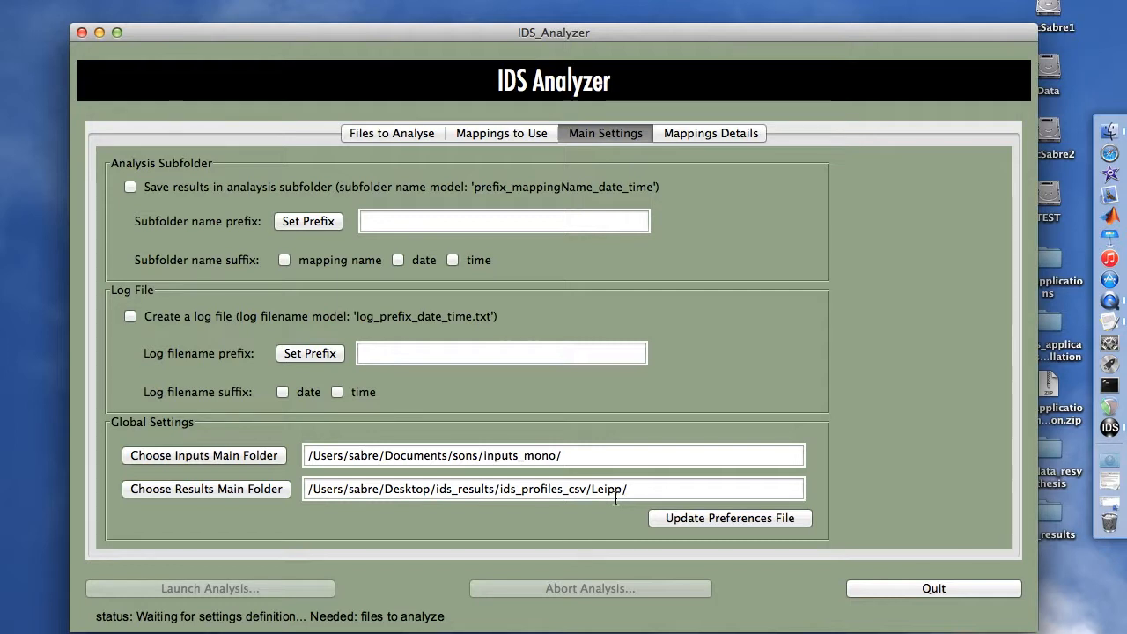
pyautogui.click(688, 521)
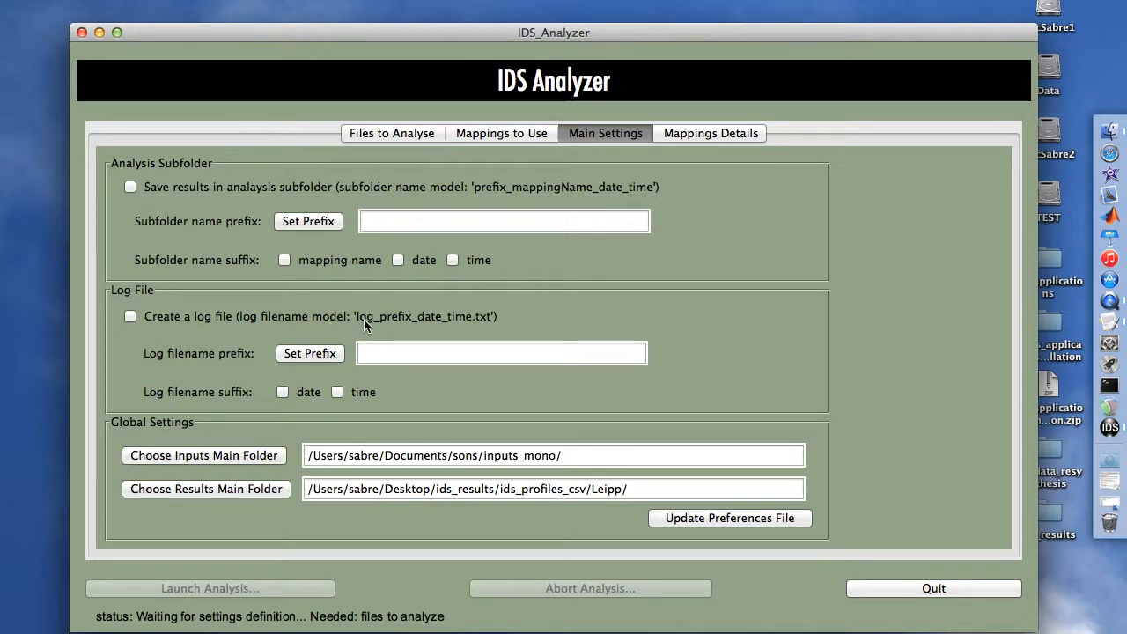
# - Enable the log file with a date suffix and set its filename prefix to Test
pyautogui.click(382, 352)
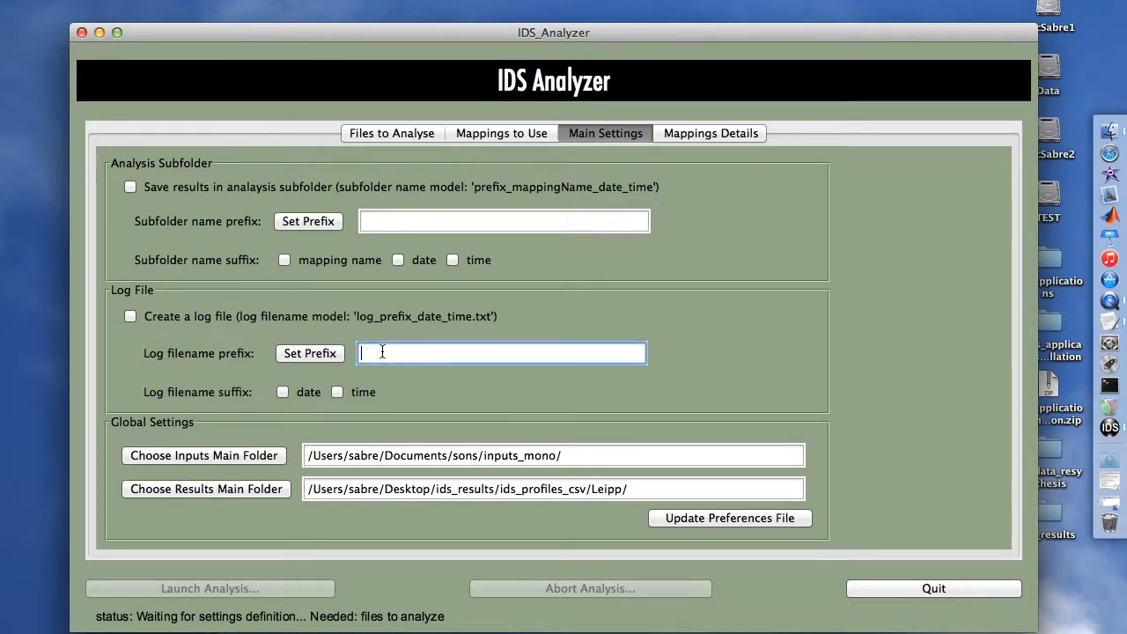
pyautogui.write('Test')
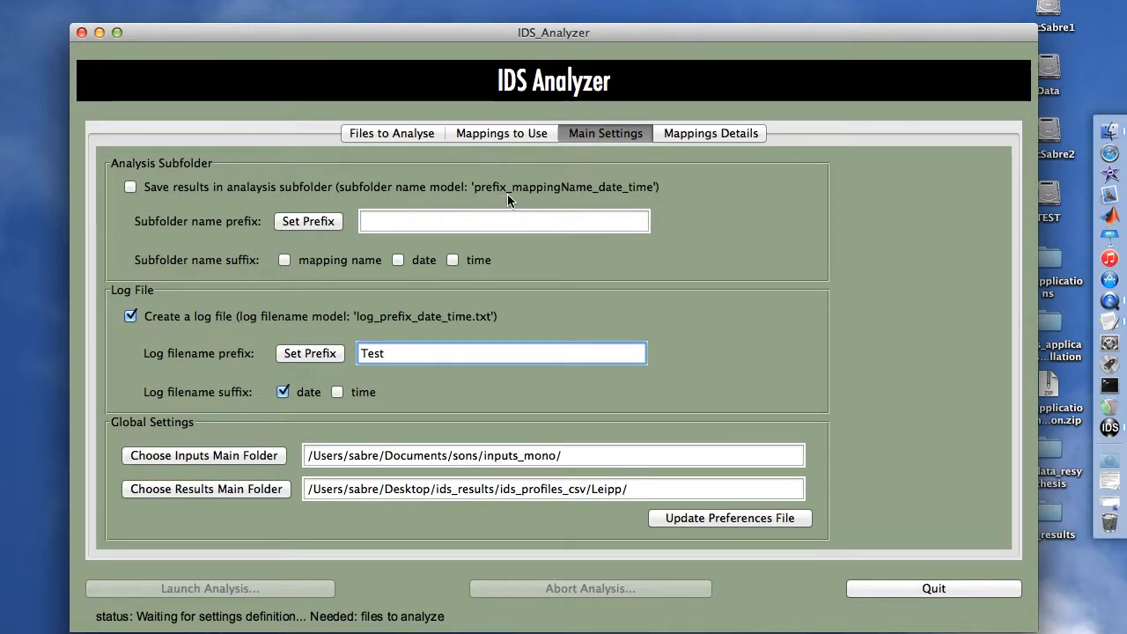
# - Set the analysis subfolder name prefix to Test
pyautogui.click(465, 223)
pyautogui.write('Test')
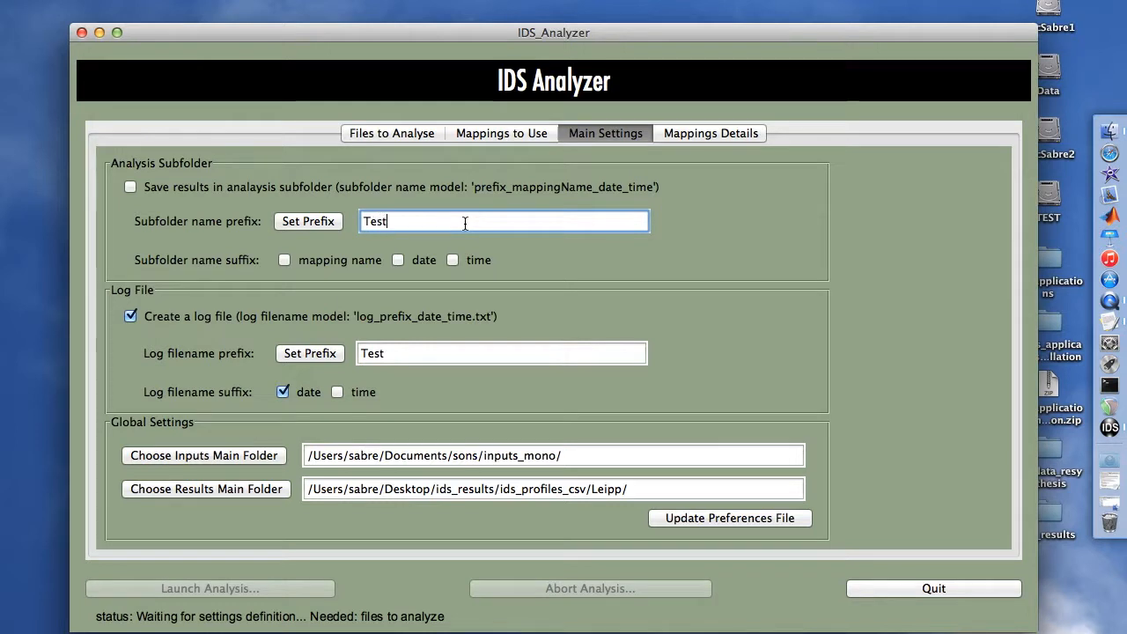
pyautogui.click(322, 224)
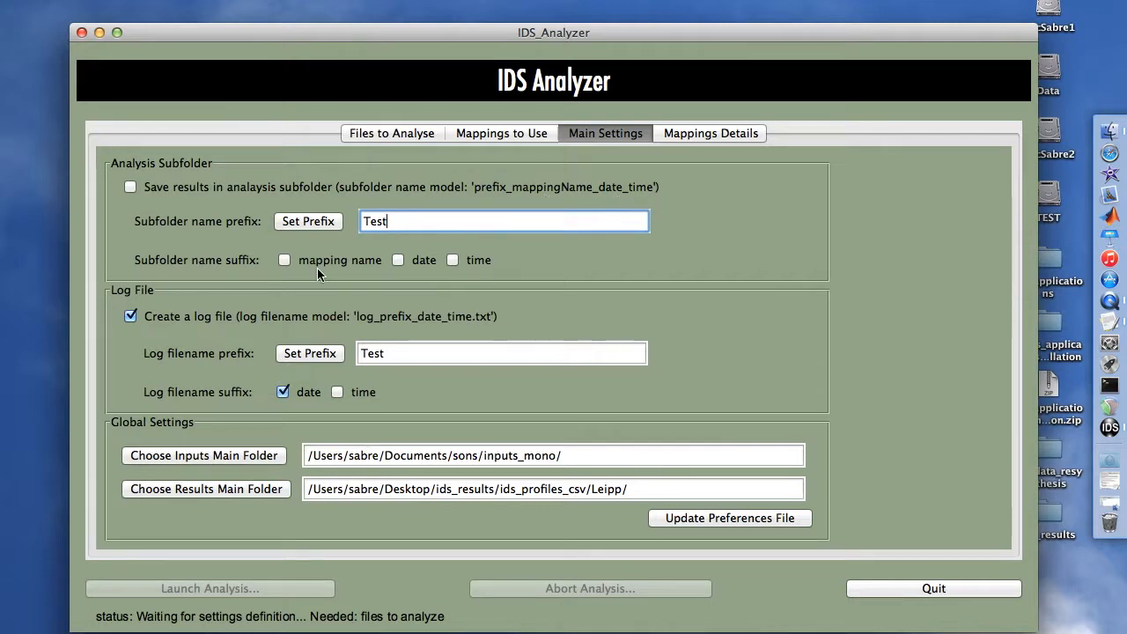
# - Add mapping name and date subfolder suffixes and enable saving results in an analysis subfolder
pyautogui.click(285, 261)
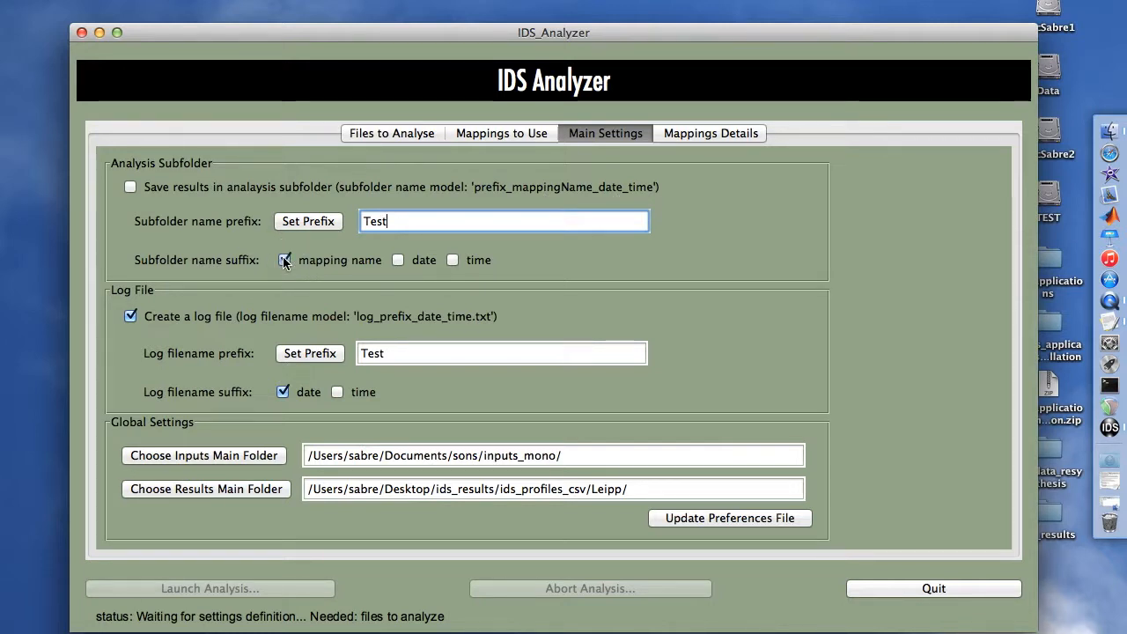
pyautogui.click(398, 260)
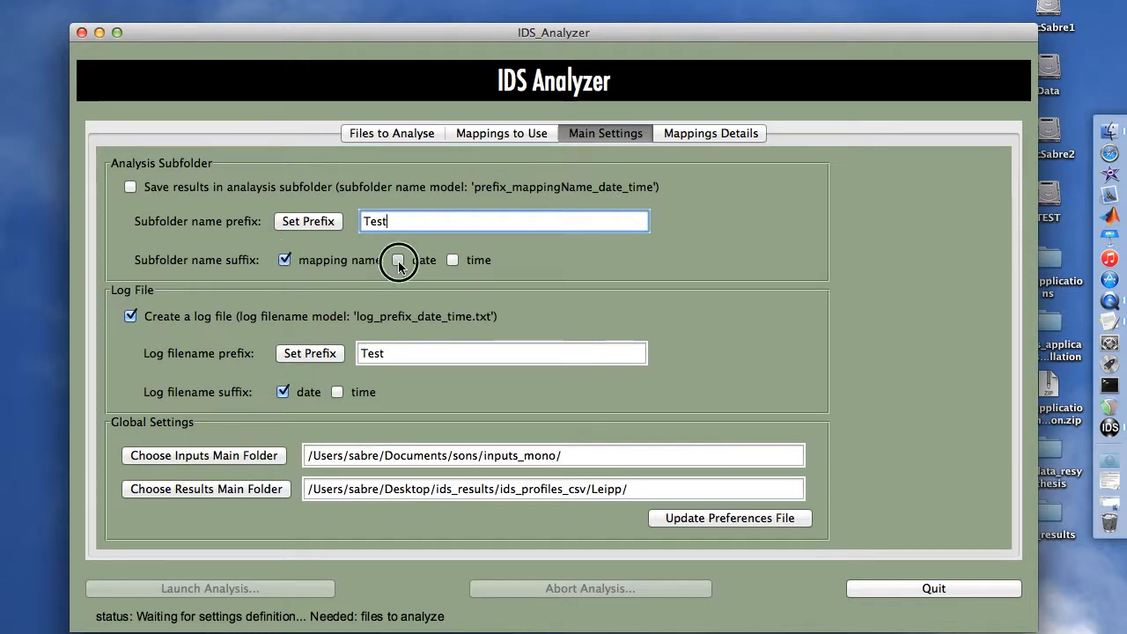
pyautogui.click(129, 187)
# - Set Leipp as the default mapping for 44100 Hz and update the preferences file
pyautogui.click(467, 143)
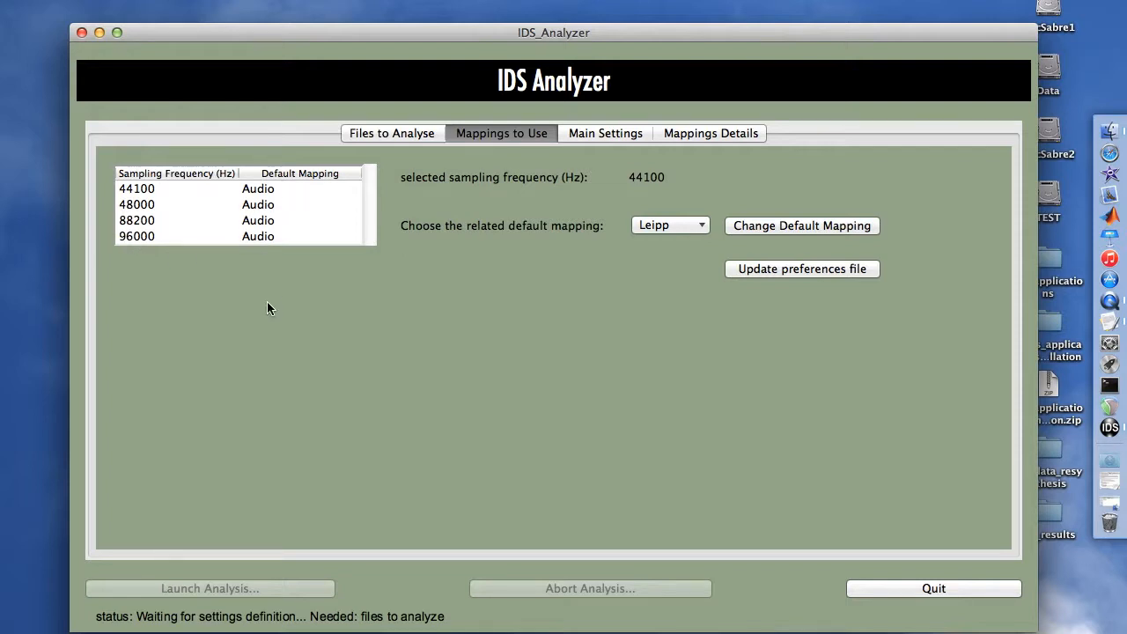
pyautogui.click(132, 190)
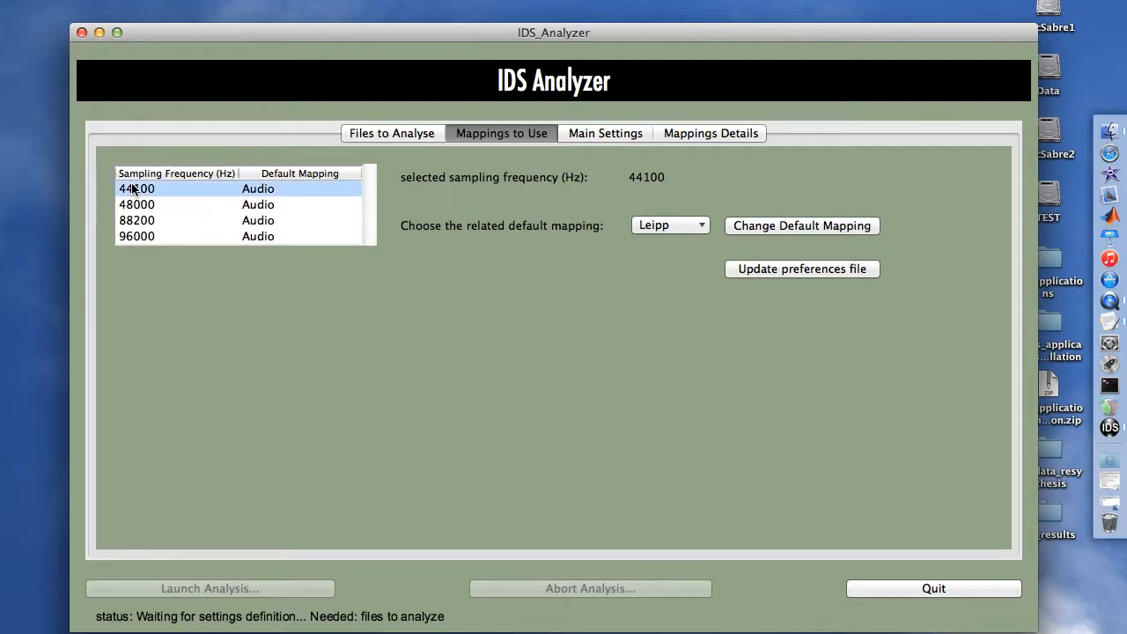
pyautogui.click(654, 224)
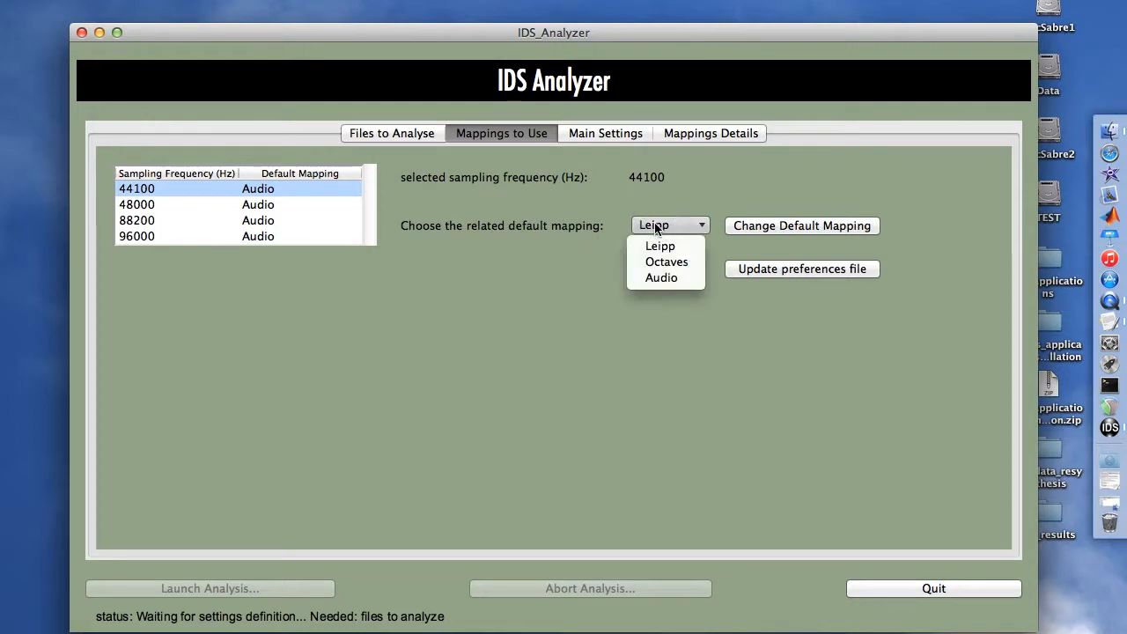
pyautogui.click(656, 245)
pyautogui.click(756, 226)
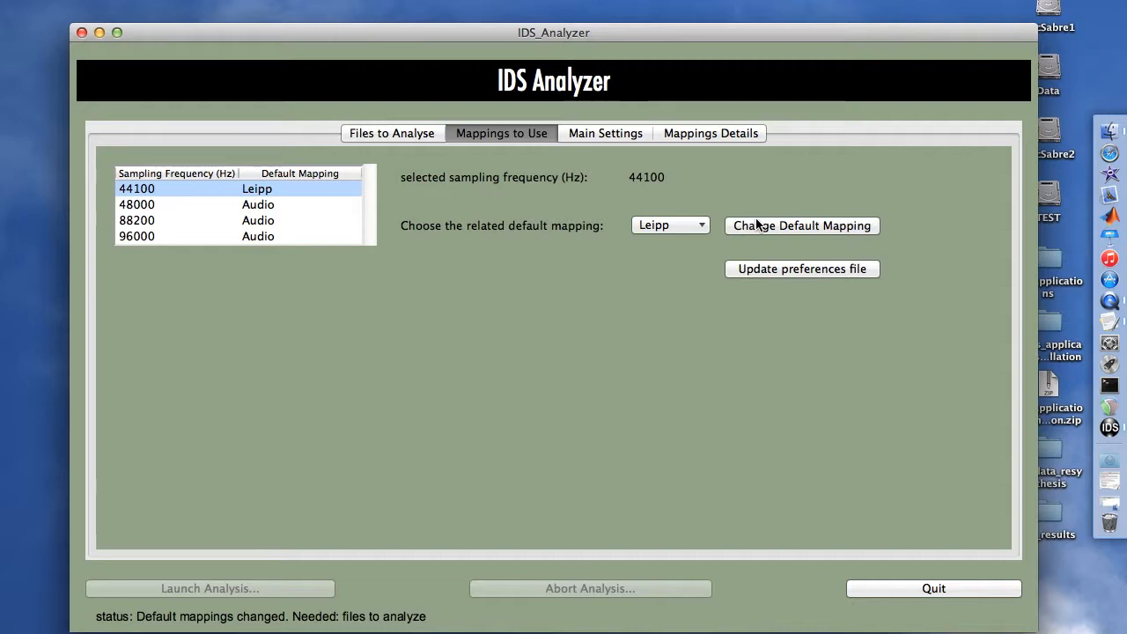
pyautogui.click(748, 271)
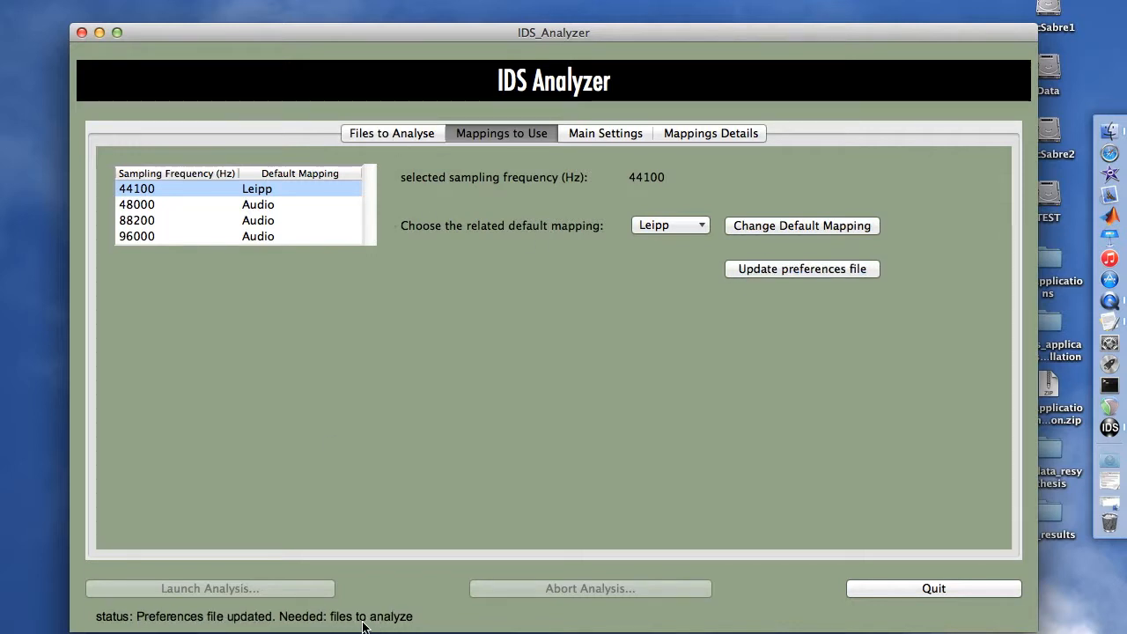
# - Add the four 0_chant_..._m441.wav files from inputs_mono to the files to analyse
pyautogui.click(396, 131)
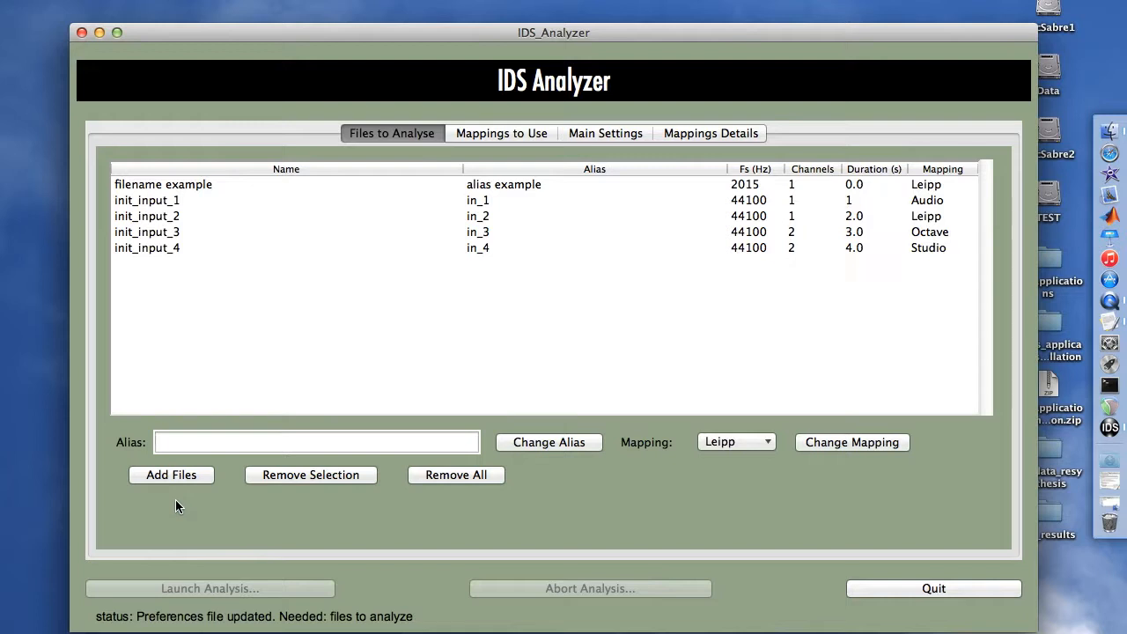
pyautogui.click(170, 475)
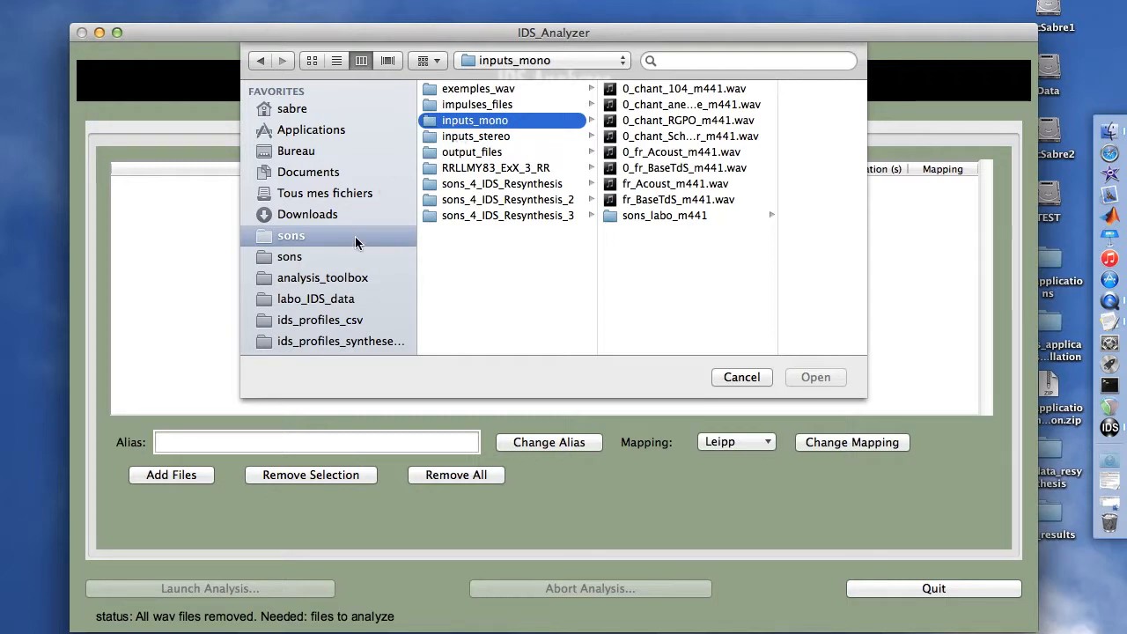
pyautogui.moveTo(762, 138); pyautogui.dragTo(766, 76)
pyautogui.click(811, 373)
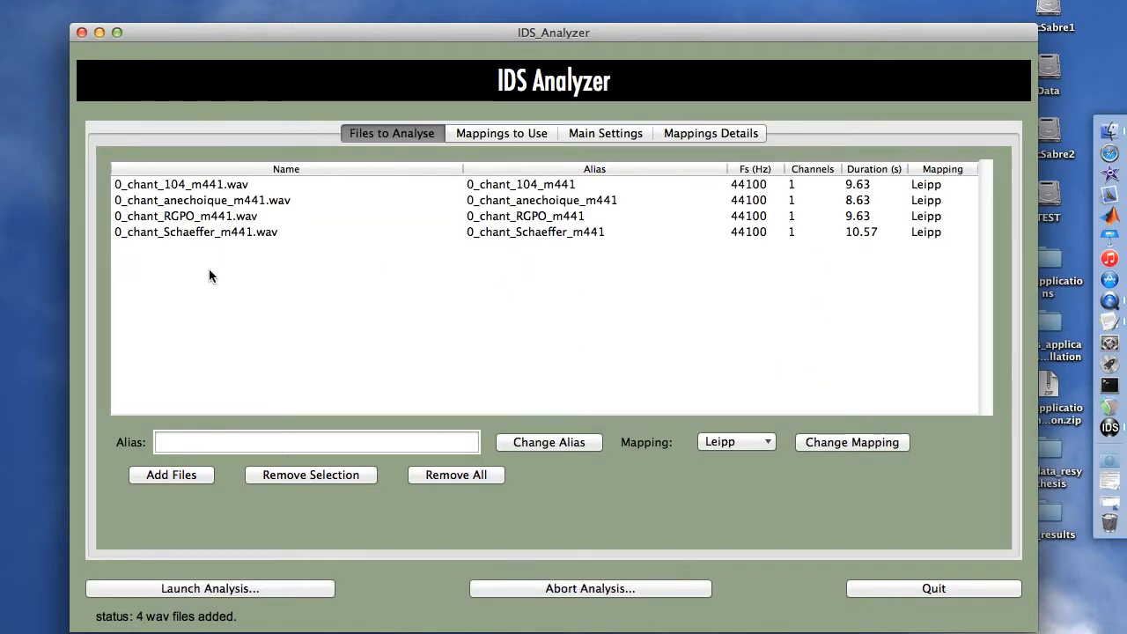
# - Change the alias of 0_chant_104_m441.wav to chant_104_m441
pyautogui.click(186, 187)
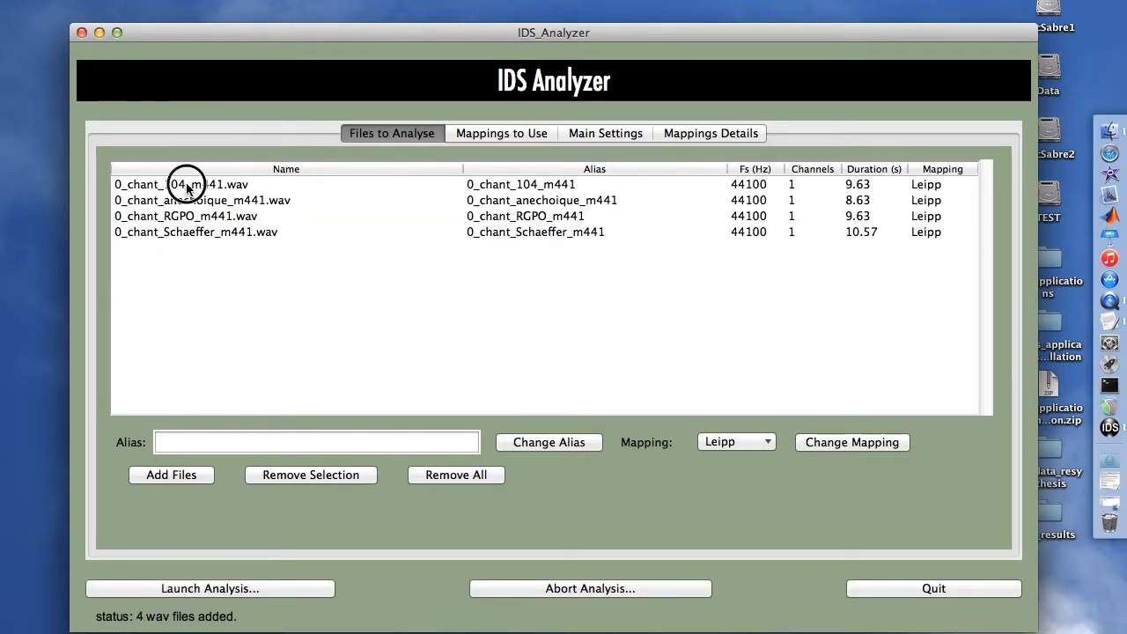
pyautogui.click(173, 443)
pyautogui.press('BackSpace')
pyautogui.press('BackSpace')
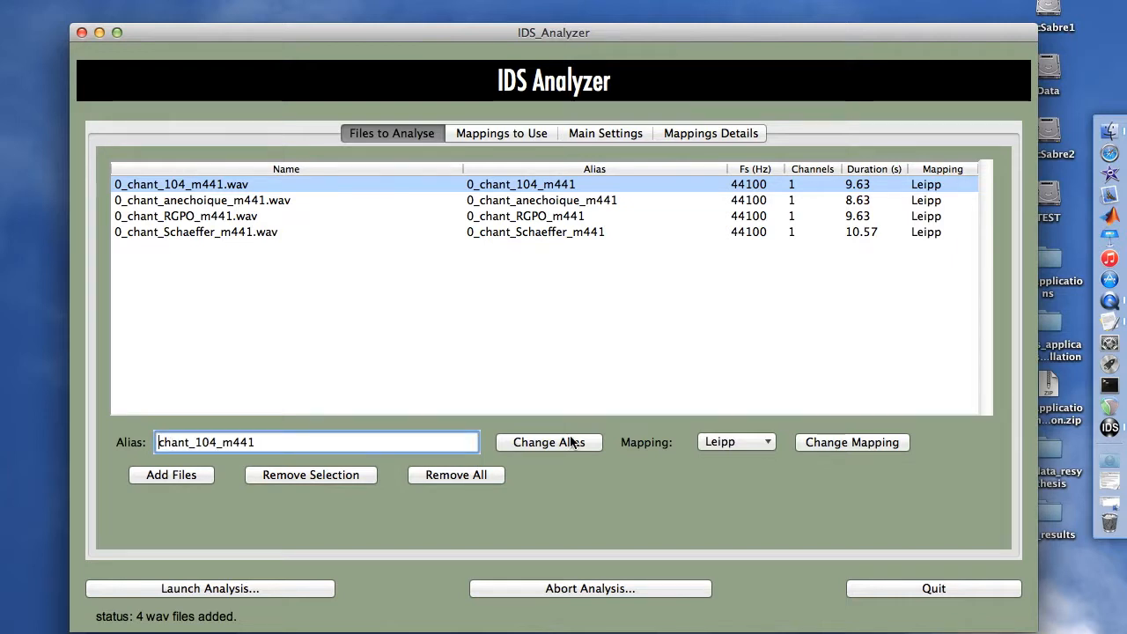
pyautogui.click(570, 442)
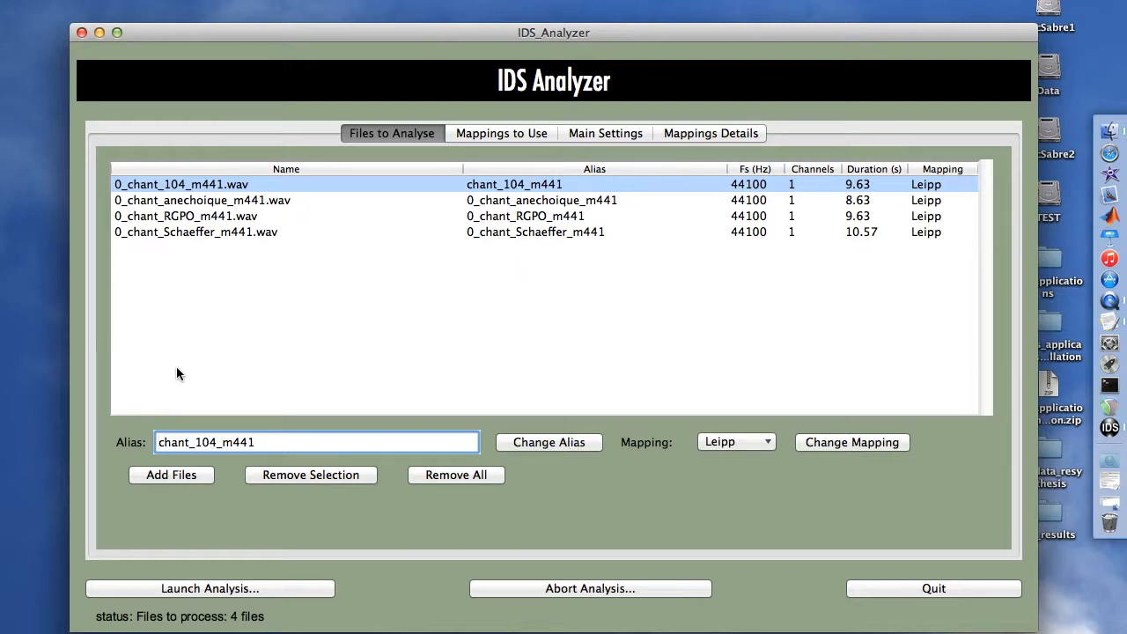
# - Change the alias of 0_chant_anechoique_m441.wav to chant_anechoique_m441
pyautogui.click(197, 205)
pyautogui.click(170, 443)
pyautogui.press('BackSpace')
pyautogui.press('BackSpace')
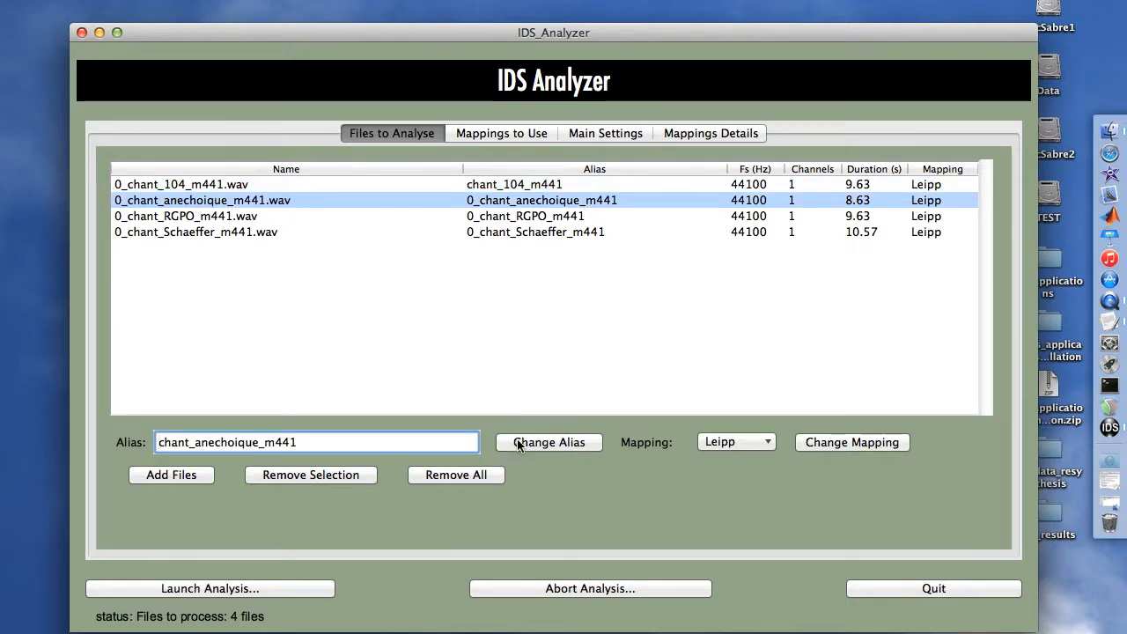
pyautogui.click(524, 443)
# - Change the alias of 0_chant_RGPO_m441.wav to chant_RGPO_m441
pyautogui.click(179, 216)
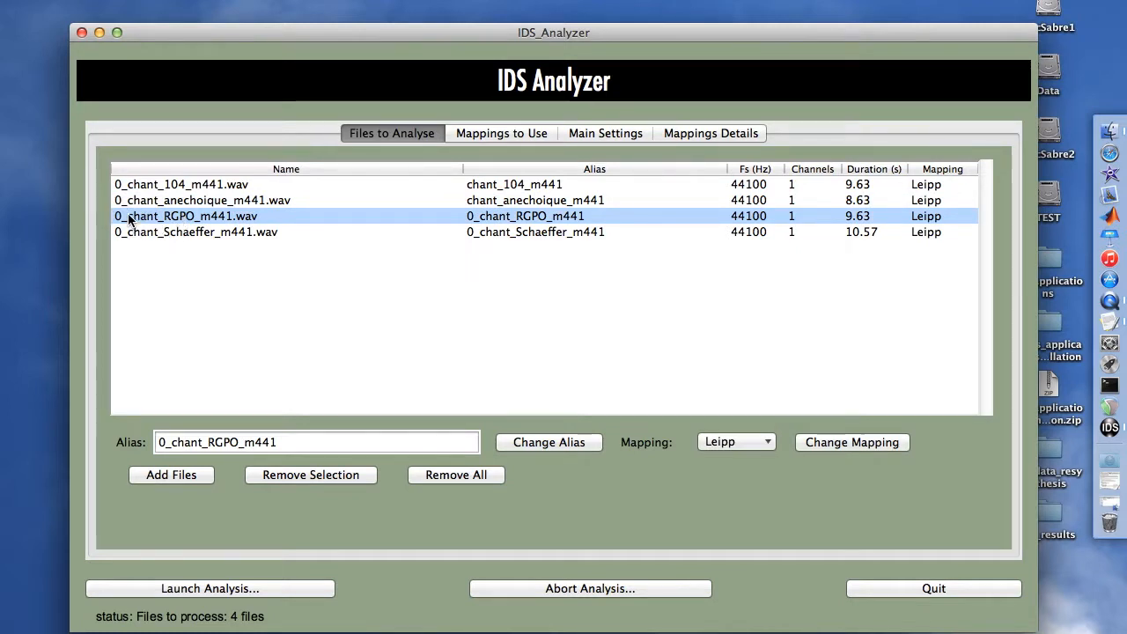
pyautogui.click(169, 443)
pyautogui.press('BackSpace')
pyautogui.press('BackSpace')
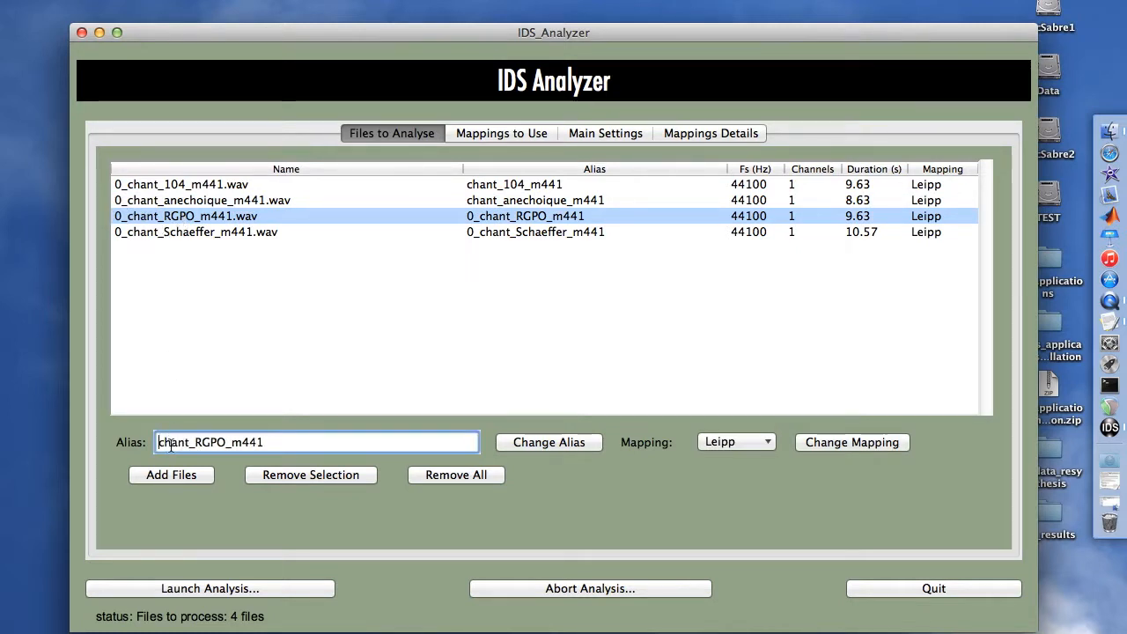
pyautogui.click(523, 443)
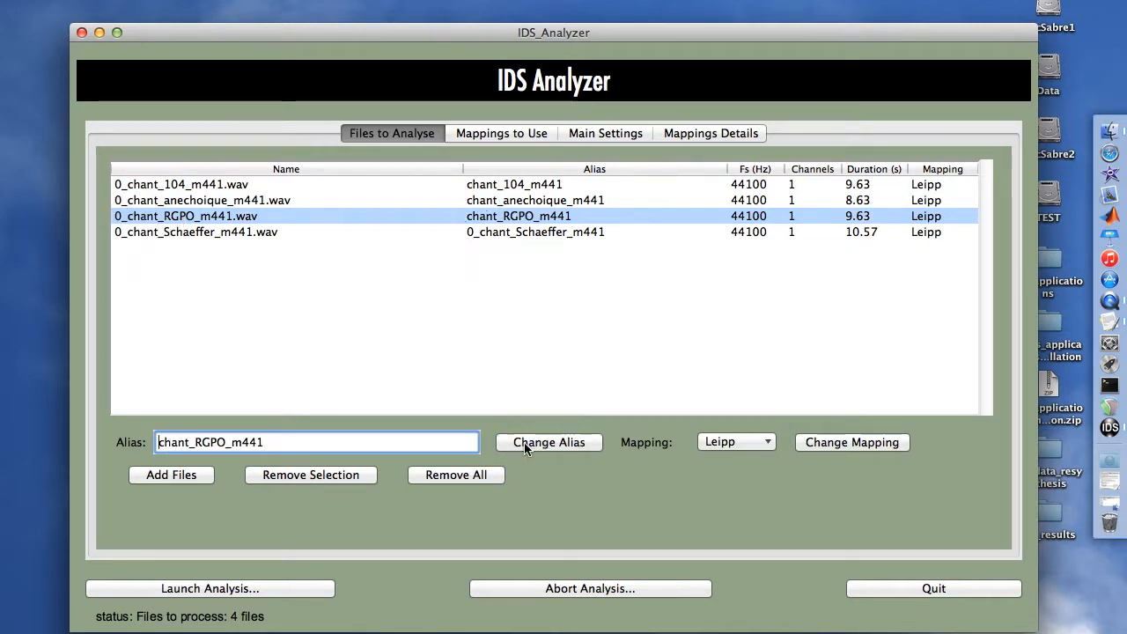
# - Change the alias of 0_chant_Schaeffer_m441.wav to chant_Schaeffer_m441
pyautogui.click(185, 234)
pyautogui.click(172, 443)
pyautogui.press('BackSpace')
pyautogui.press('BackSpace')
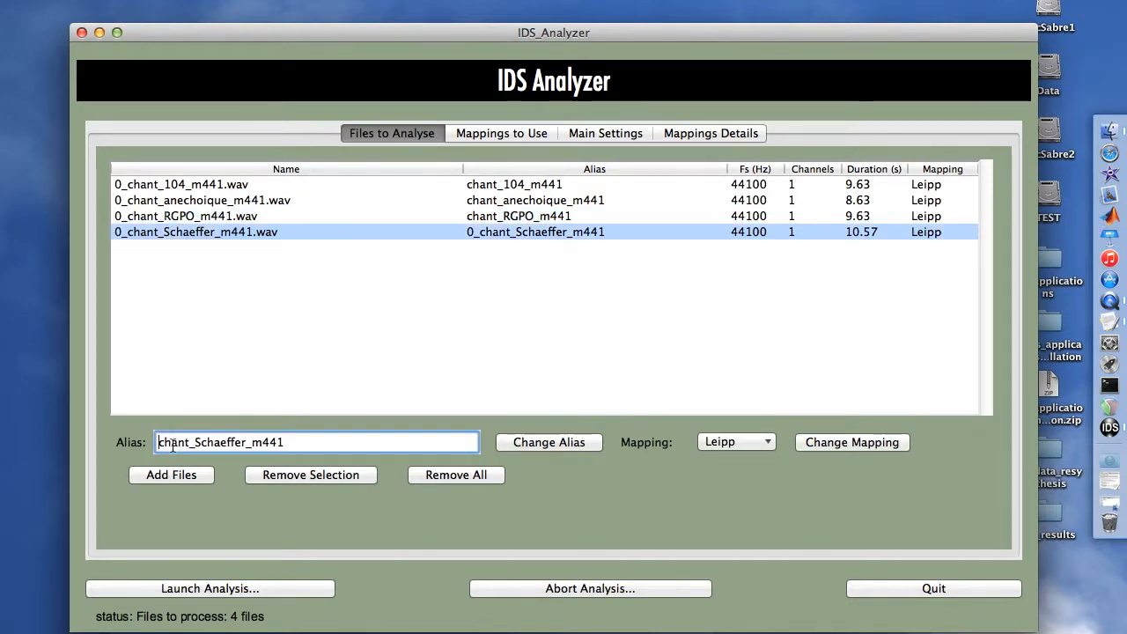
pyautogui.click(519, 445)
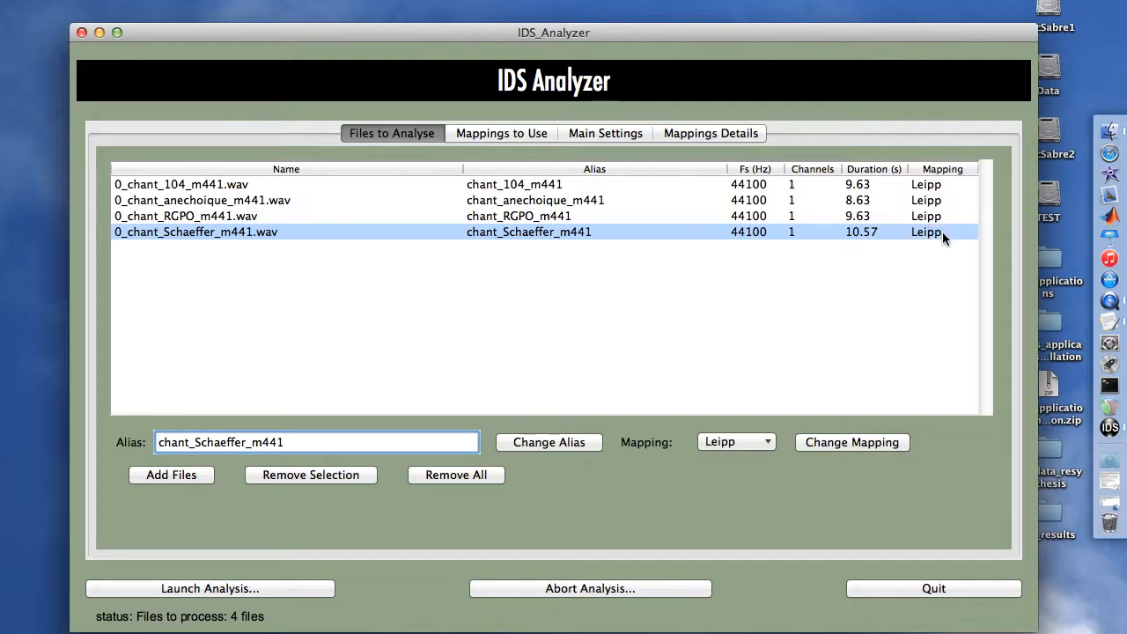
# - Change the Schaeffer file's mapping to Octaves
pyautogui.click(729, 442)
pyautogui.click(730, 476)
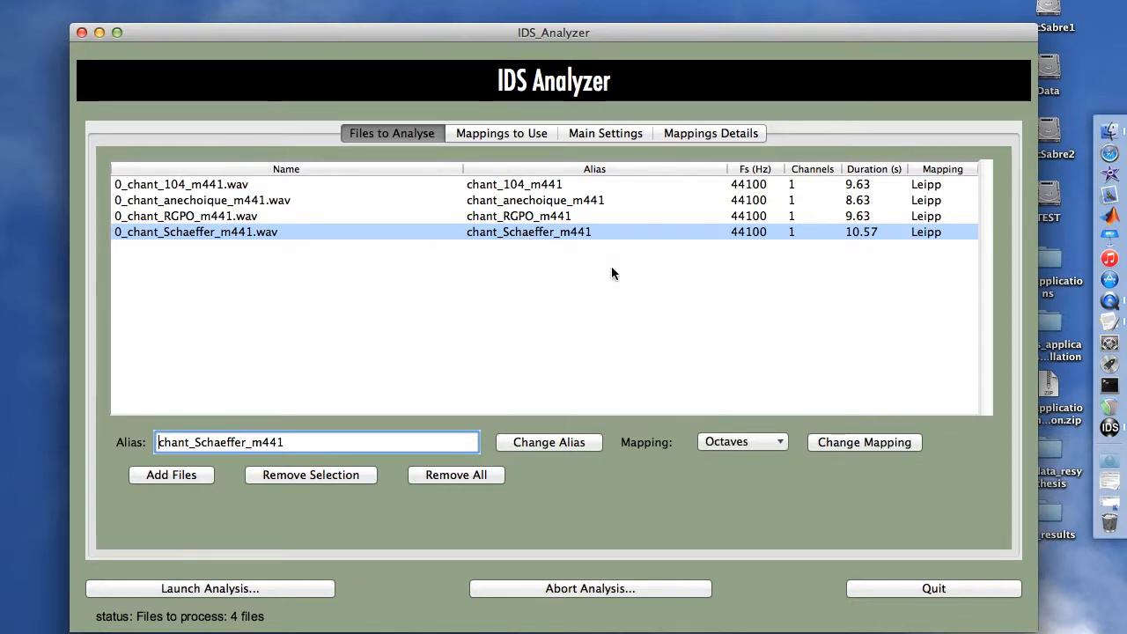
pyautogui.click(848, 440)
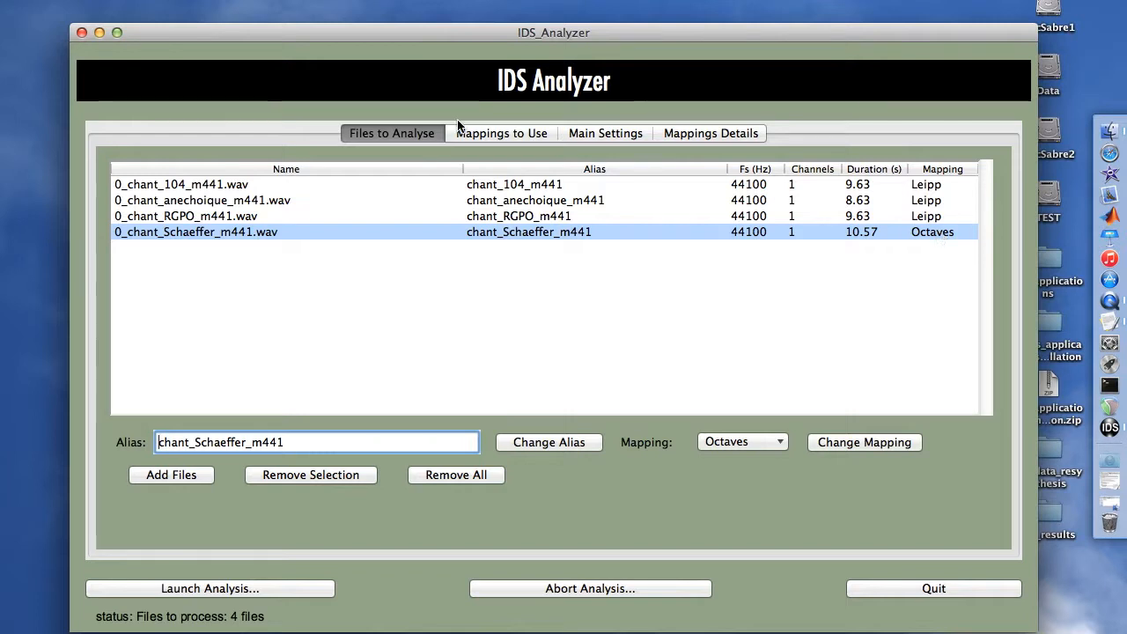
# - Review the main settings and set the Schaeffer file's mapping back to Leipp
pyautogui.click(579, 135)
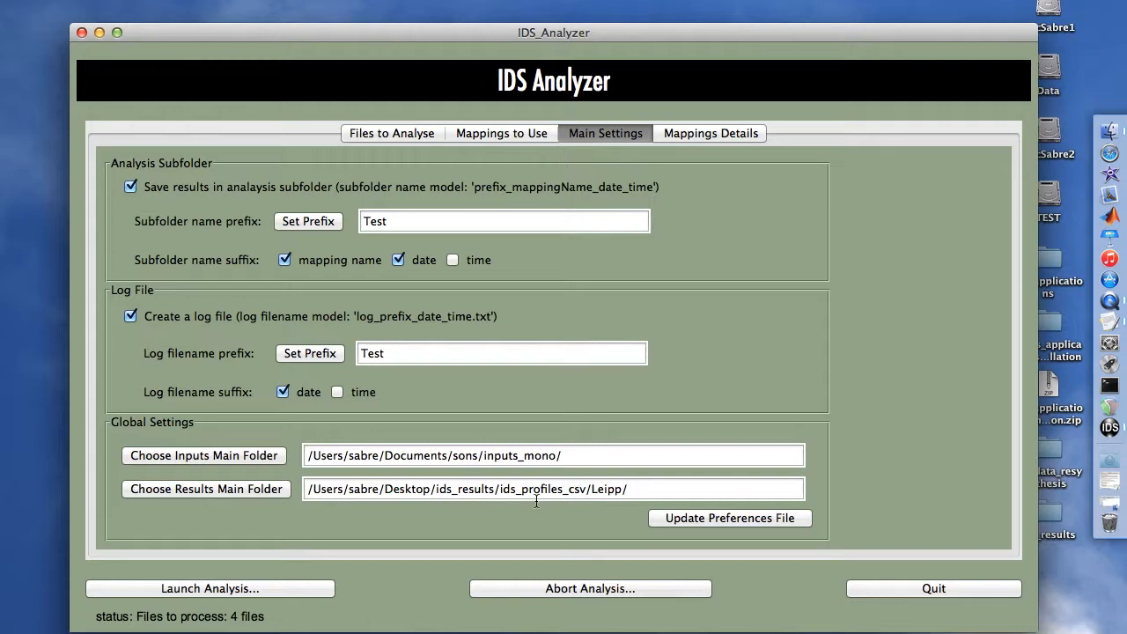
pyautogui.click(406, 134)
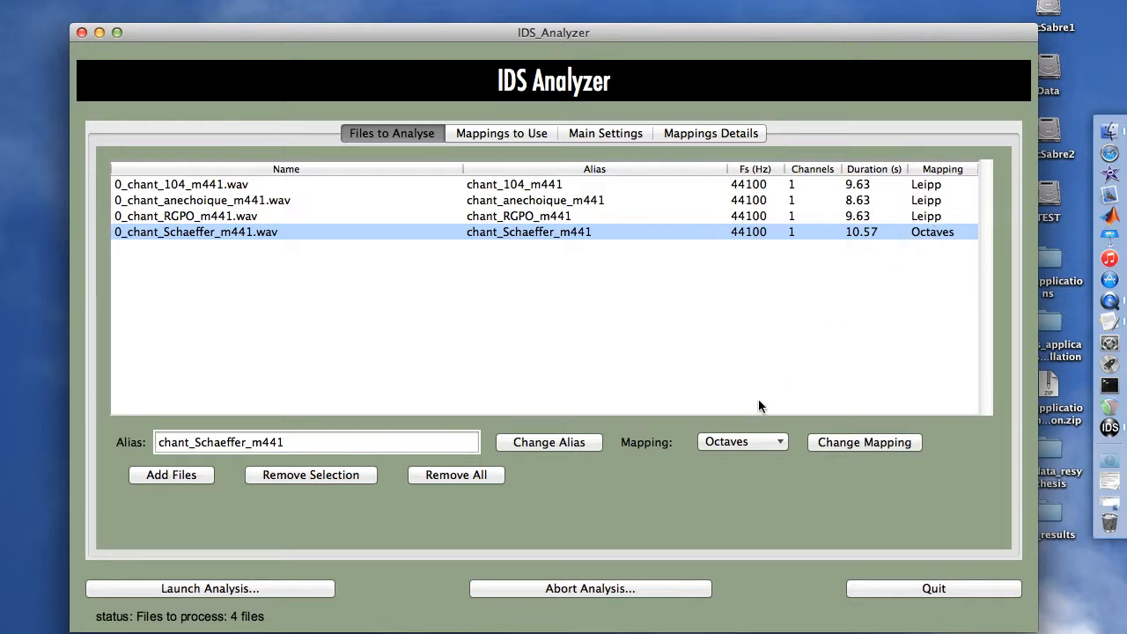
pyautogui.click(753, 445)
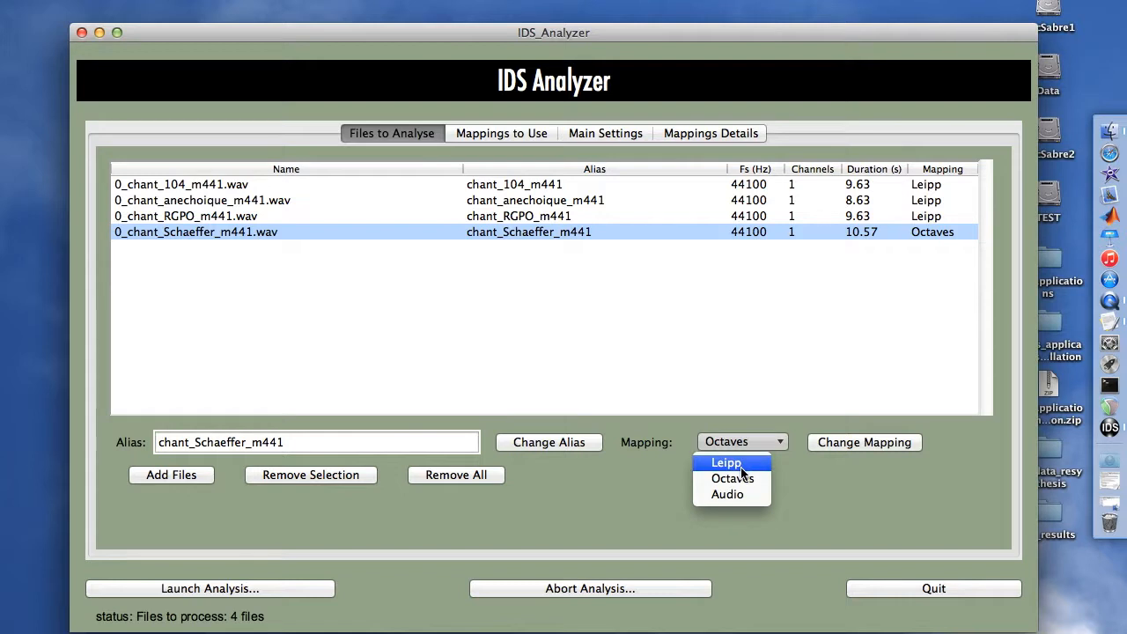
pyautogui.click(727, 462)
pyautogui.click(833, 449)
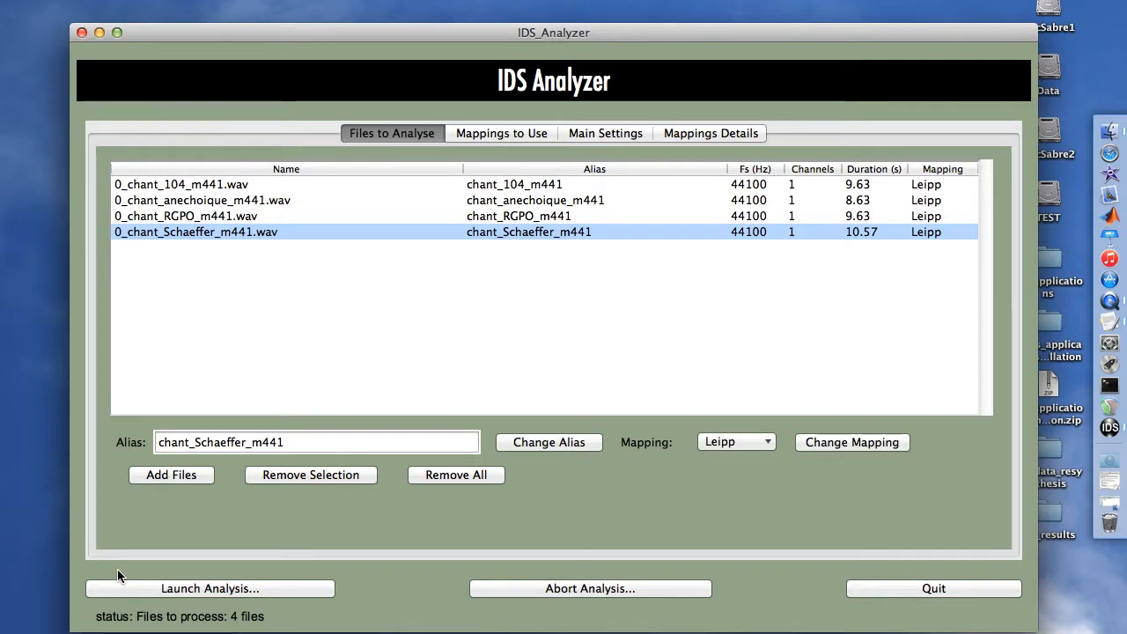
# - Launch the analysis and open the Test_Leipp_20171023 results folder in the file browser
pyautogui.click(154, 587)
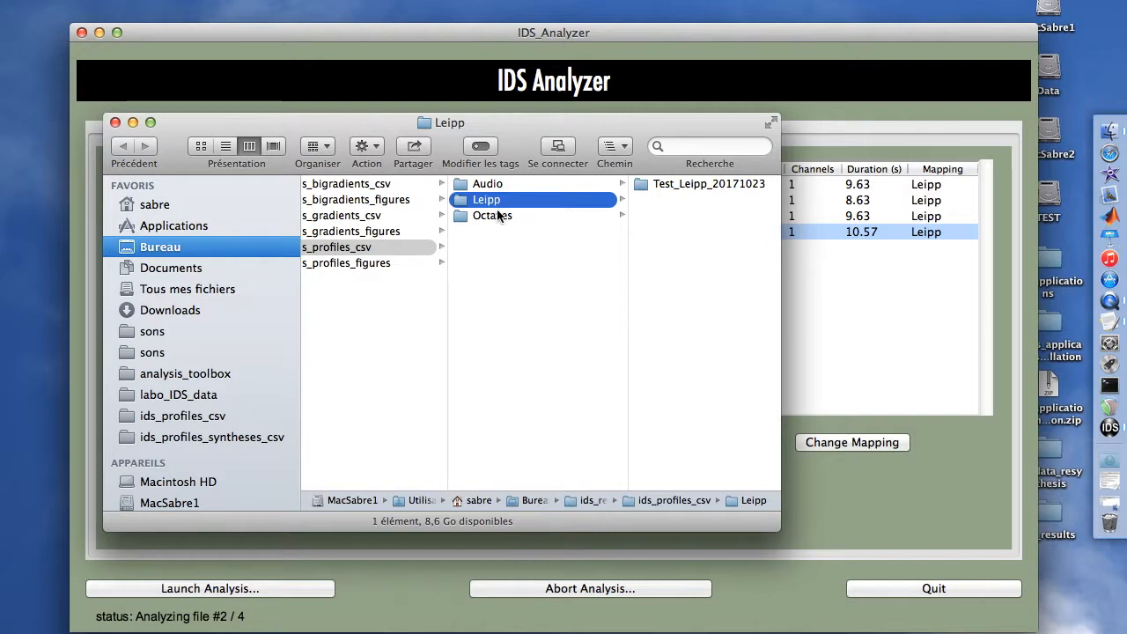
pyautogui.moveTo(779, 526); pyautogui.dragTo(957, 524)
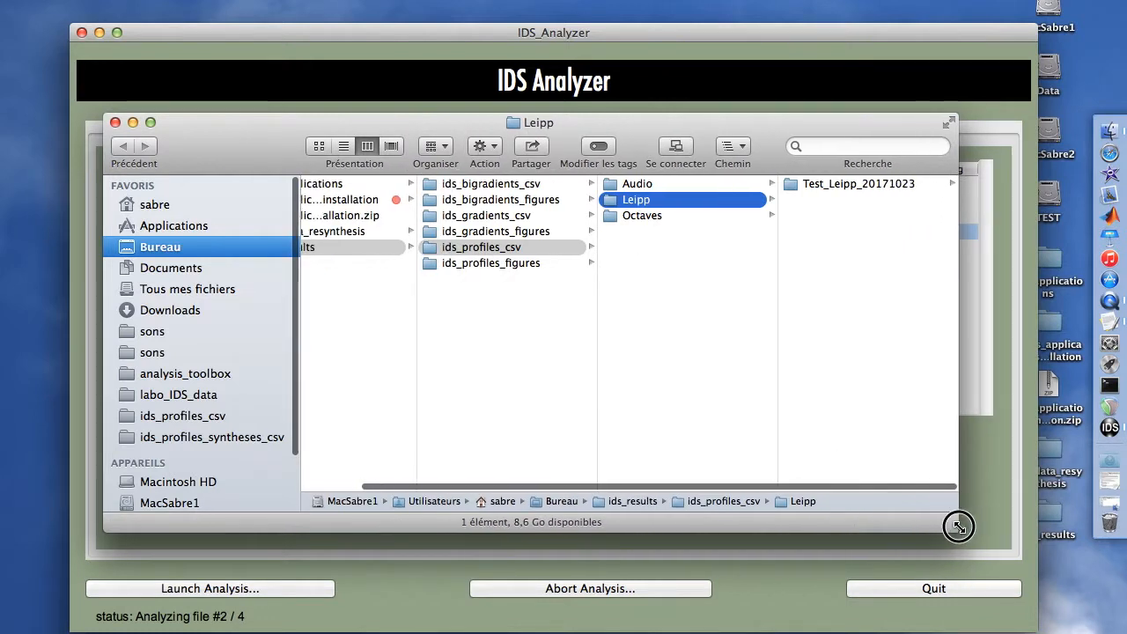
pyautogui.click(813, 188)
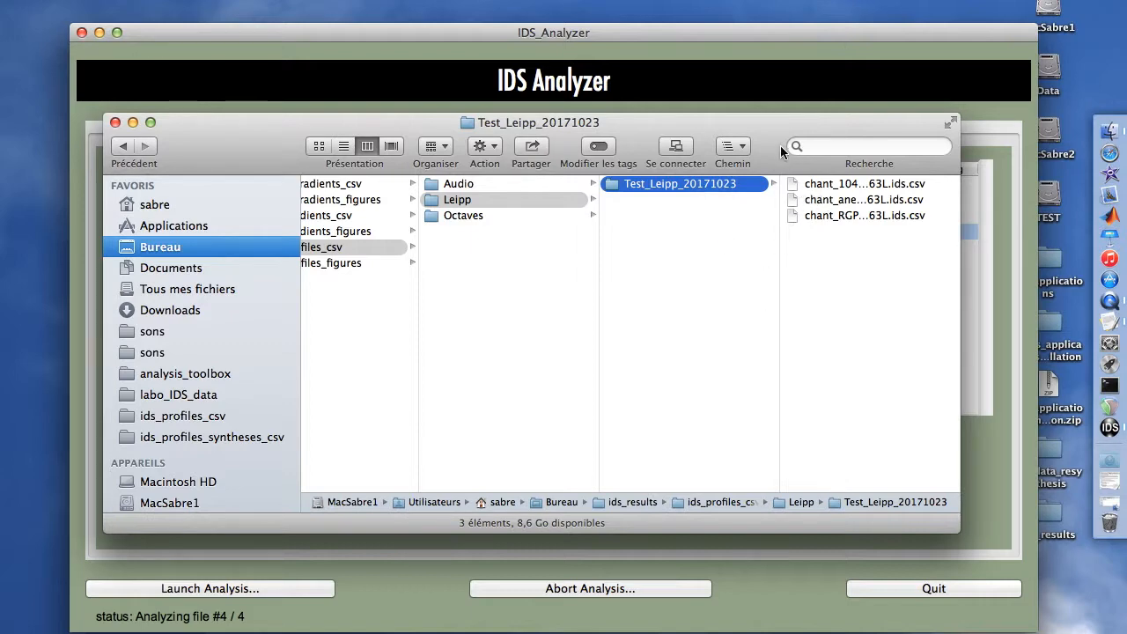
pyautogui.moveTo(774, 126); pyautogui.dragTo(864, 56)
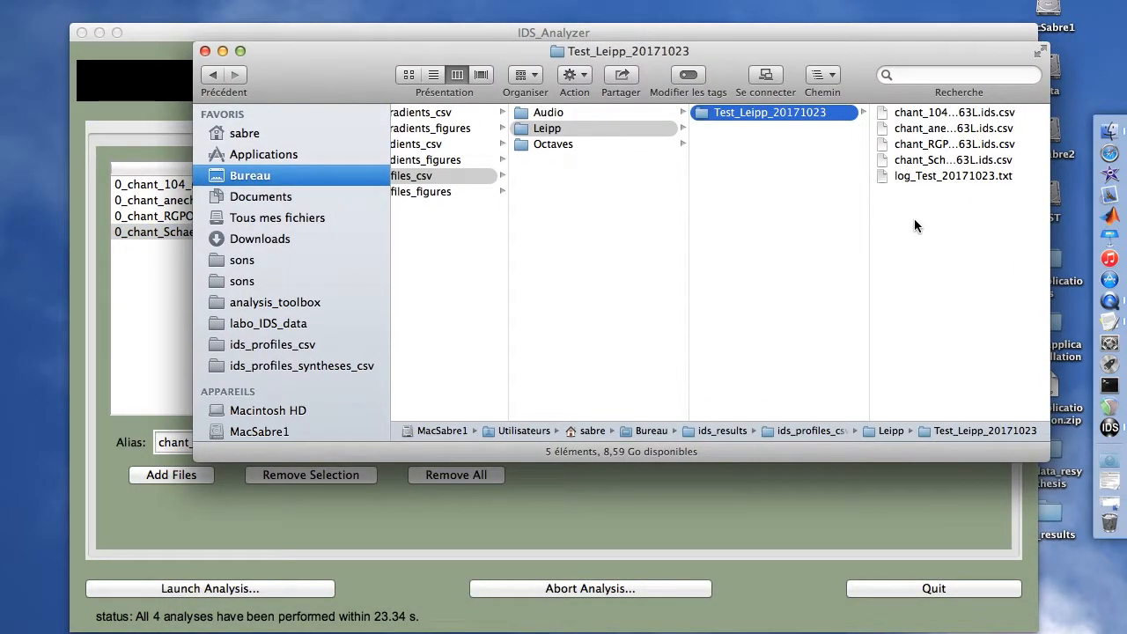
# - Open the log_Test_20171023.txt log file in the results folder to read it, then close it
pyautogui.press('Right')
pyautogui.press('Down')
pyautogui.press('Down')
pyautogui.doubleClick(865, 232)
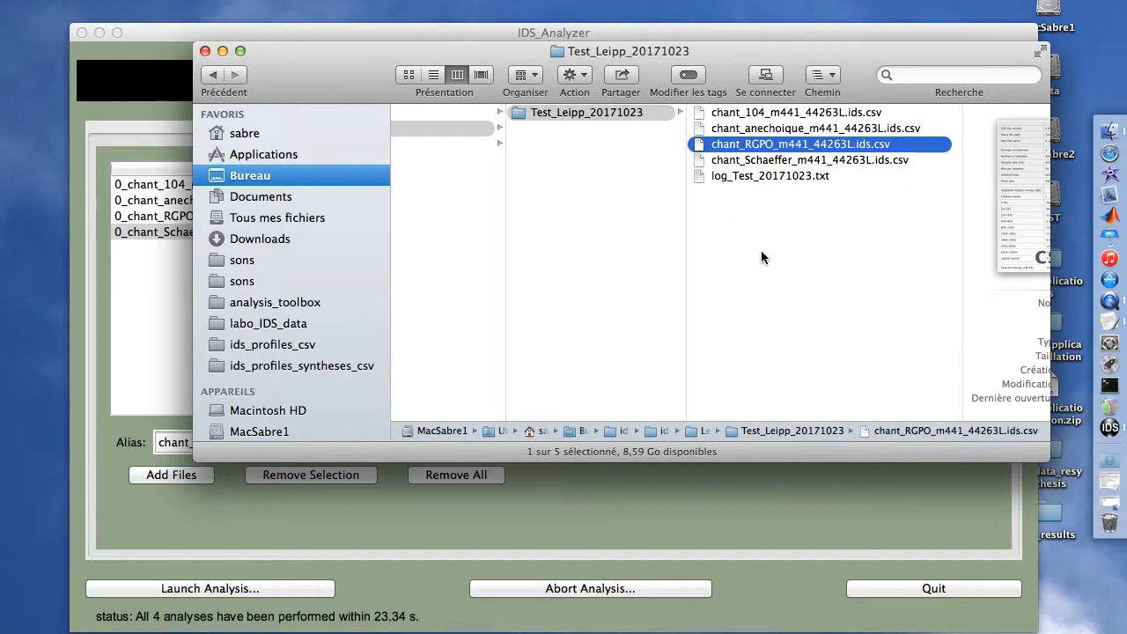
pyautogui.press('Down')
pyautogui.press('Down')
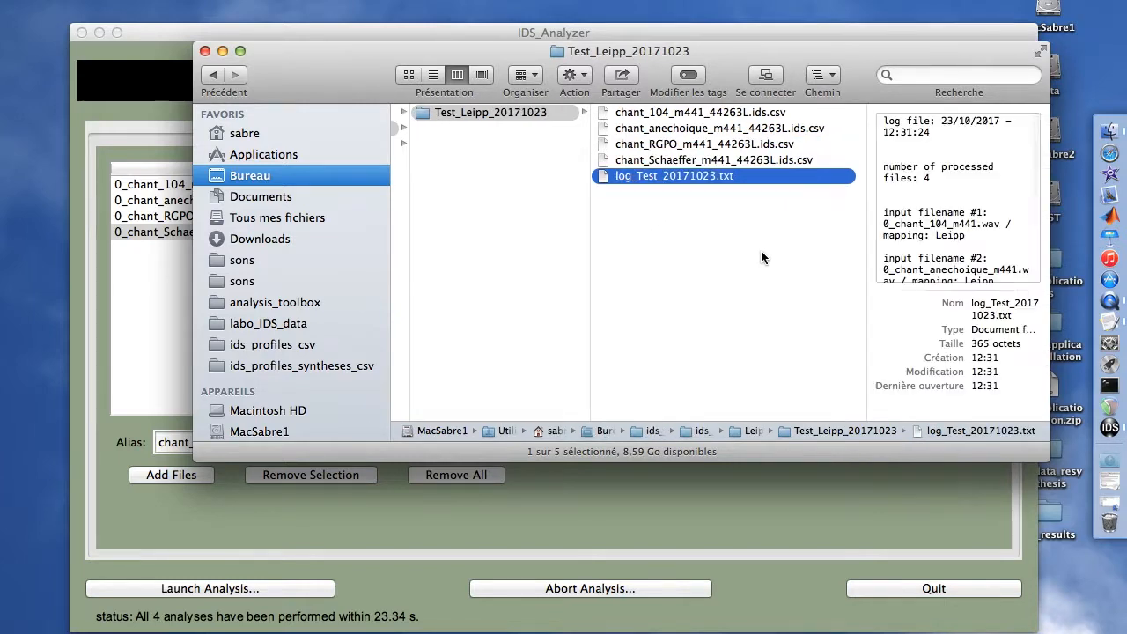
pyautogui.press('super+o')
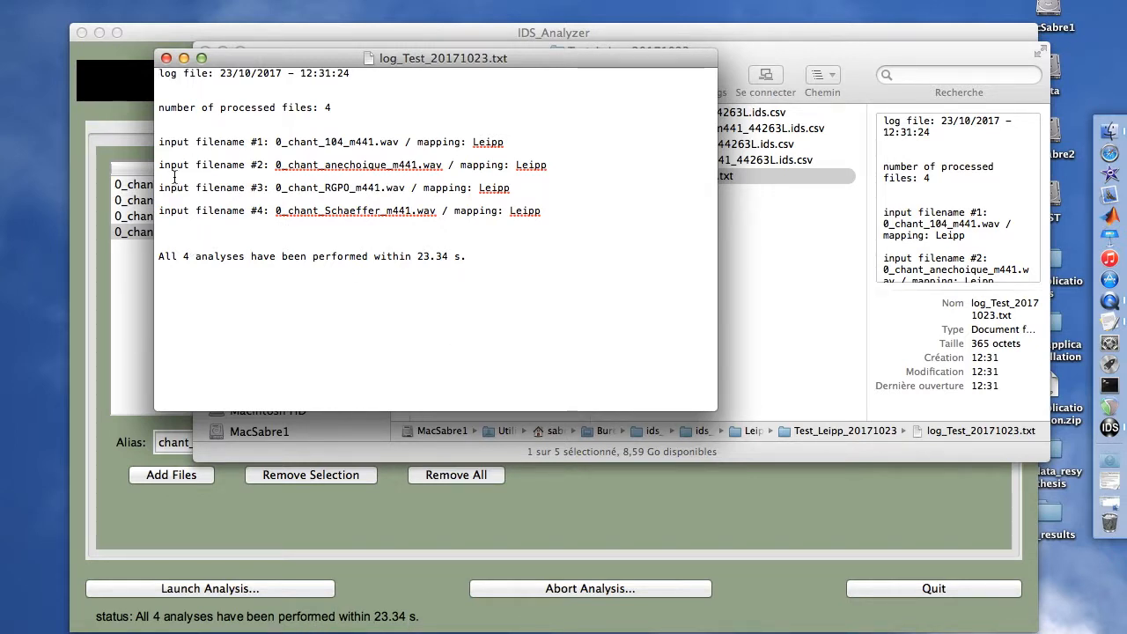
pyautogui.click(167, 58)
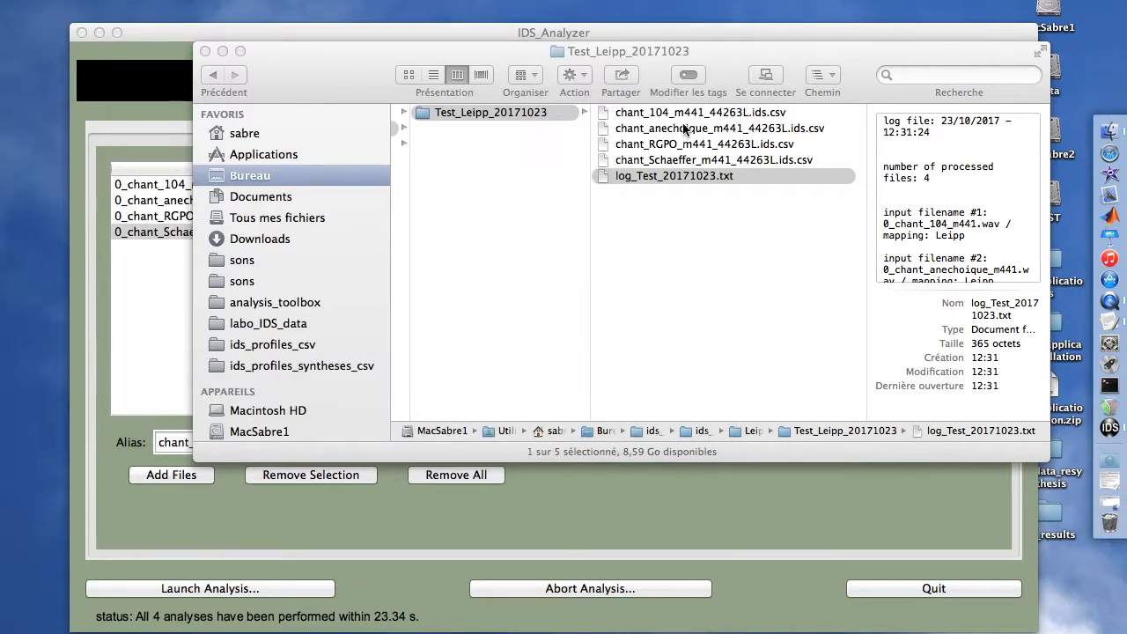
# - Set TextEdit as the default application for opening all .csv files from the chant_104 CSV's info window
pyautogui.click(684, 113)
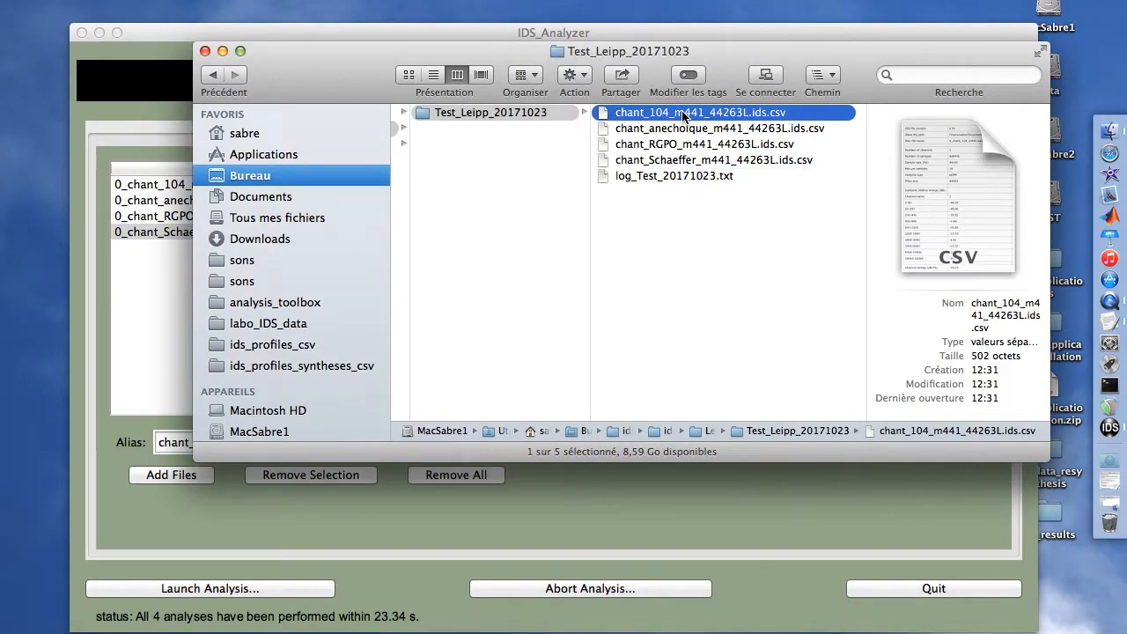
pyautogui.press('super+i')
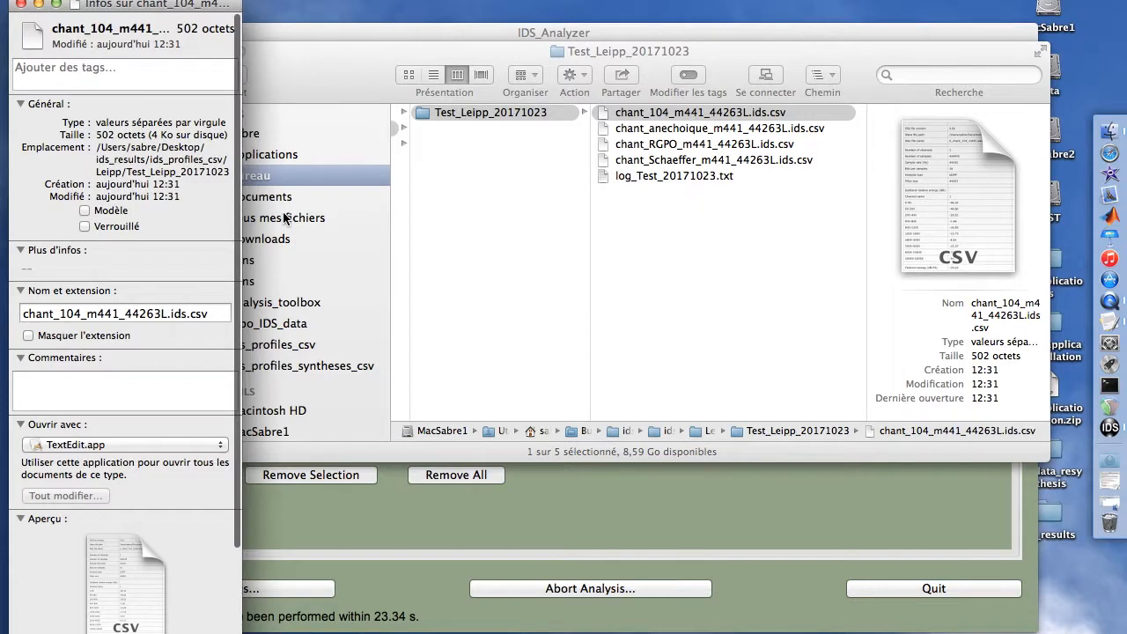
pyautogui.click(134, 446)
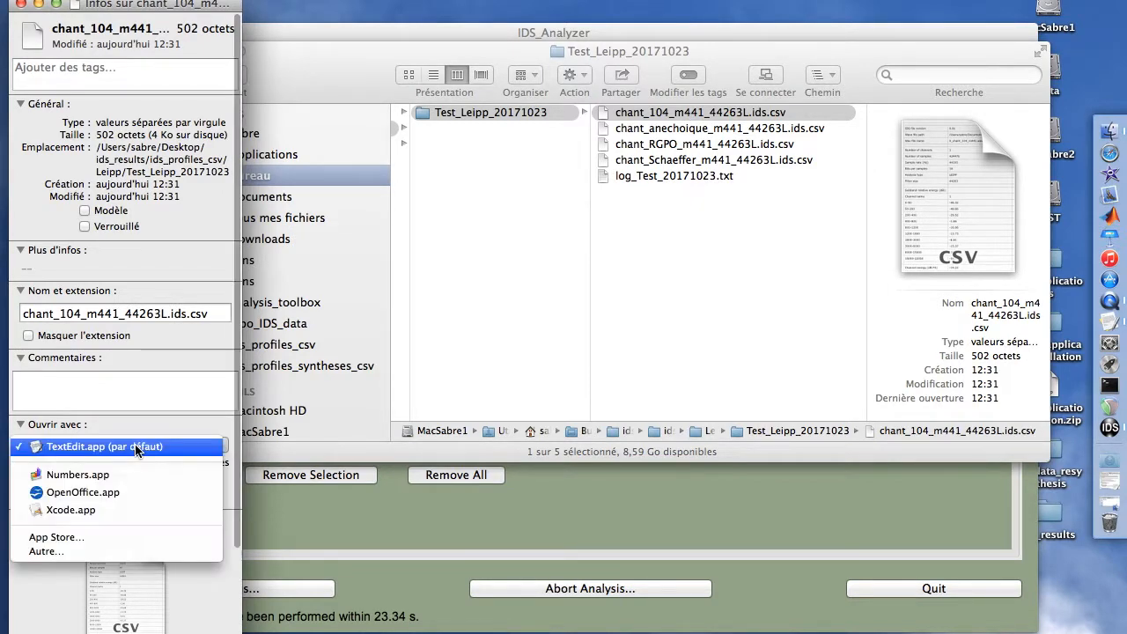
pyautogui.click(135, 446)
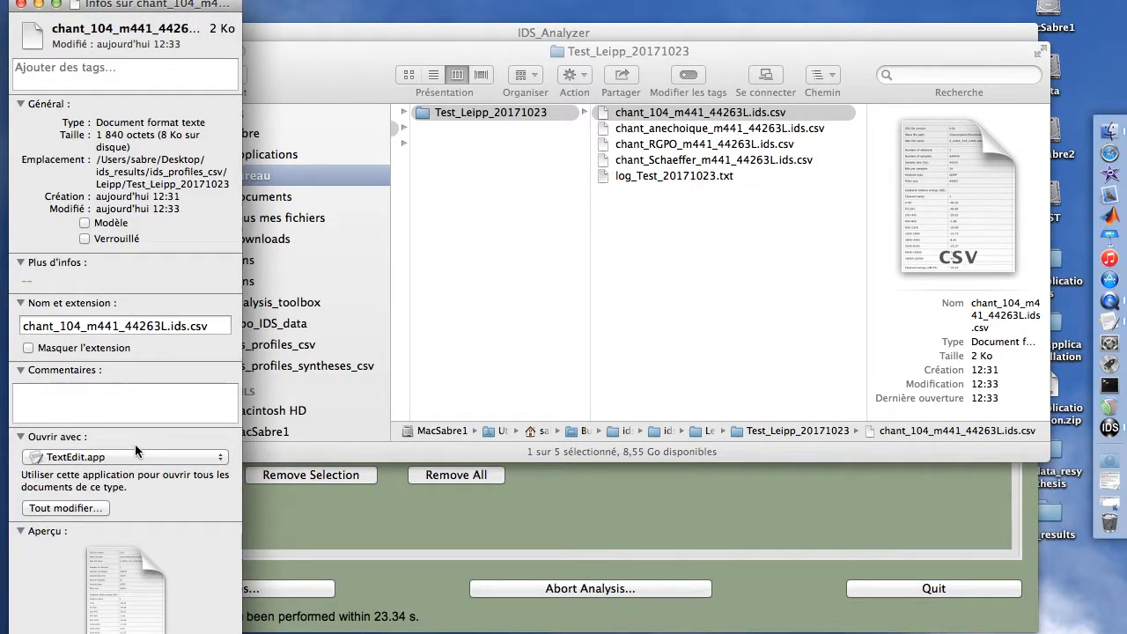
pyautogui.click(84, 508)
pyautogui.click(658, 245)
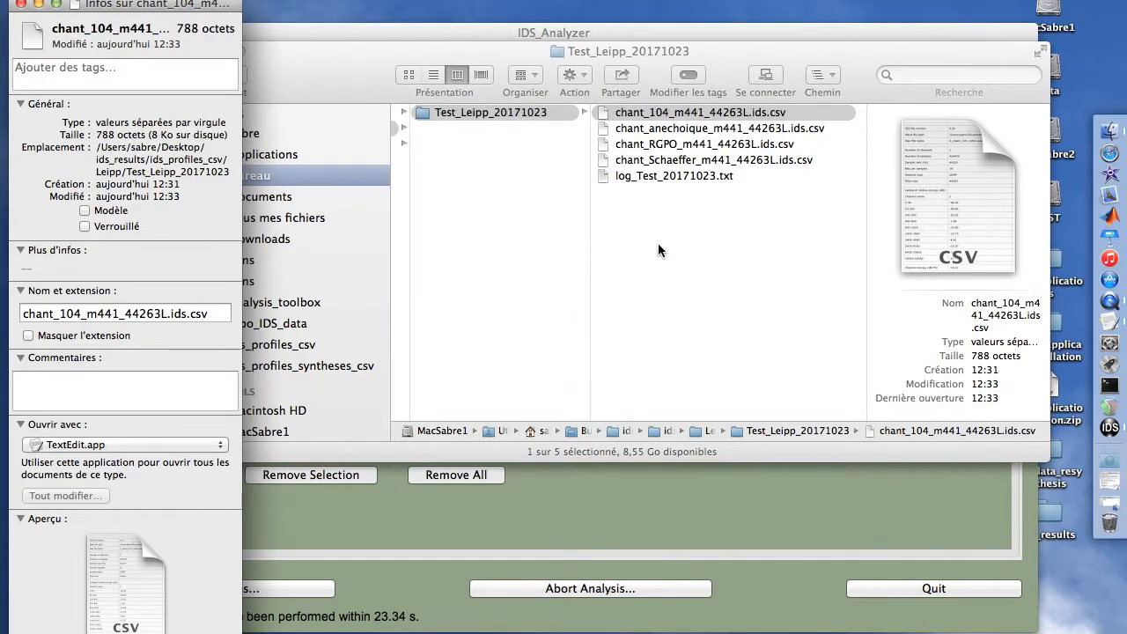
pyautogui.click(21, 3)
# - Open chant_anechoique_m441_44263L.ids.csv to view its contents, then close it
pyautogui.press('Down')
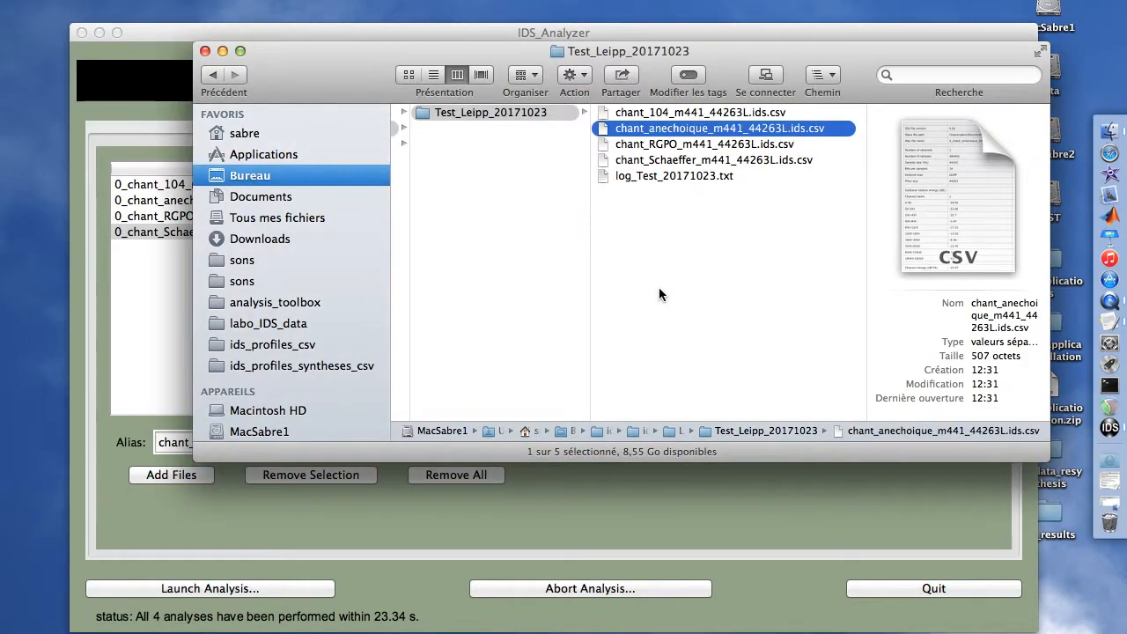
pyautogui.press('super+o')
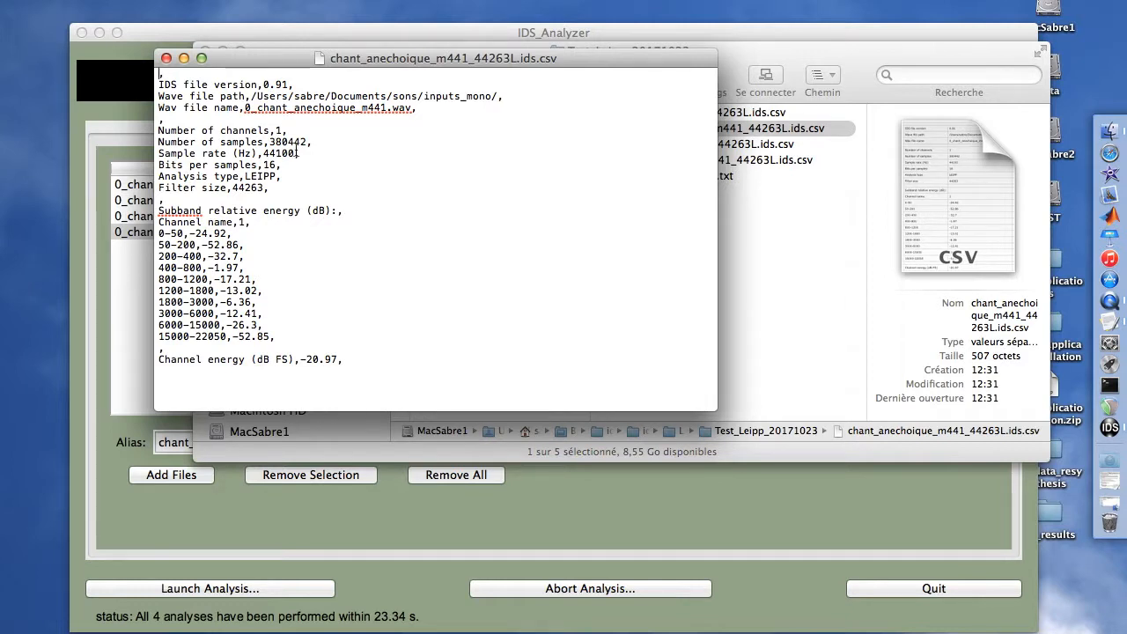
pyautogui.click(165, 58)
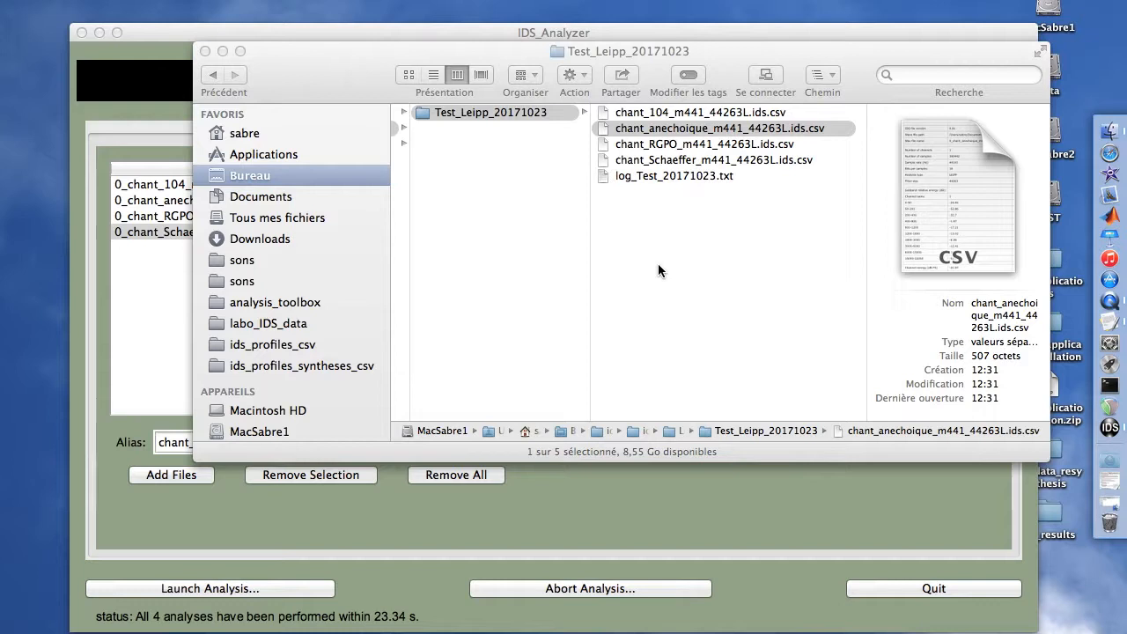
# - Preview the chant_104 through chant_Schaeffer CSV result files one after another with Quick Look
pyautogui.press('Up')
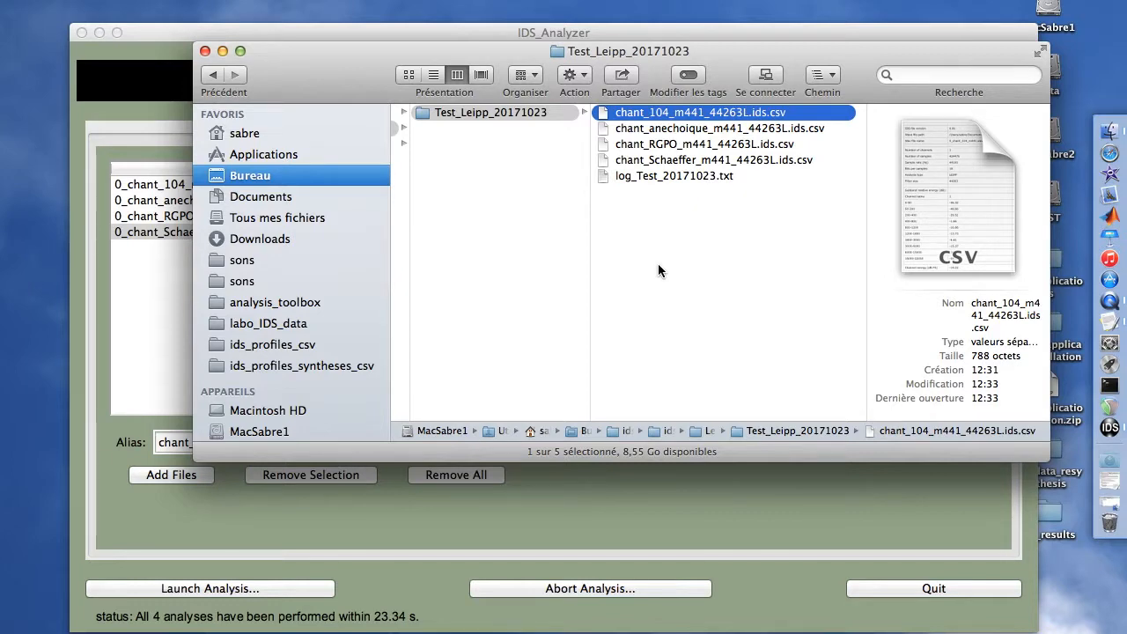
pyautogui.press('space')
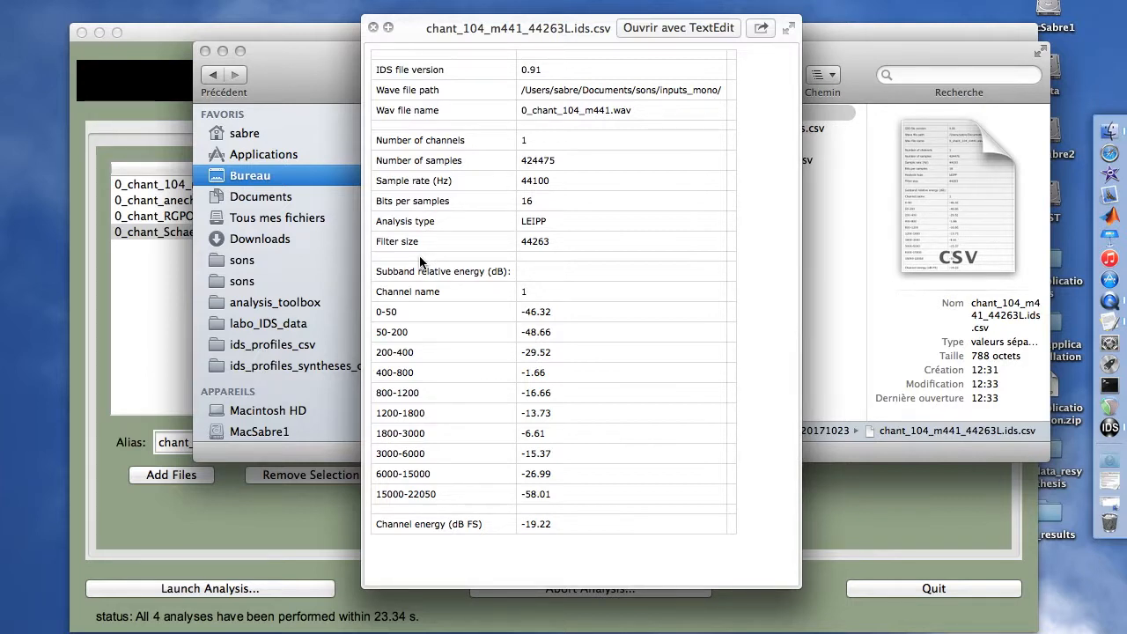
pyautogui.press('Down')
pyautogui.press('Down')
pyautogui.press('Down')
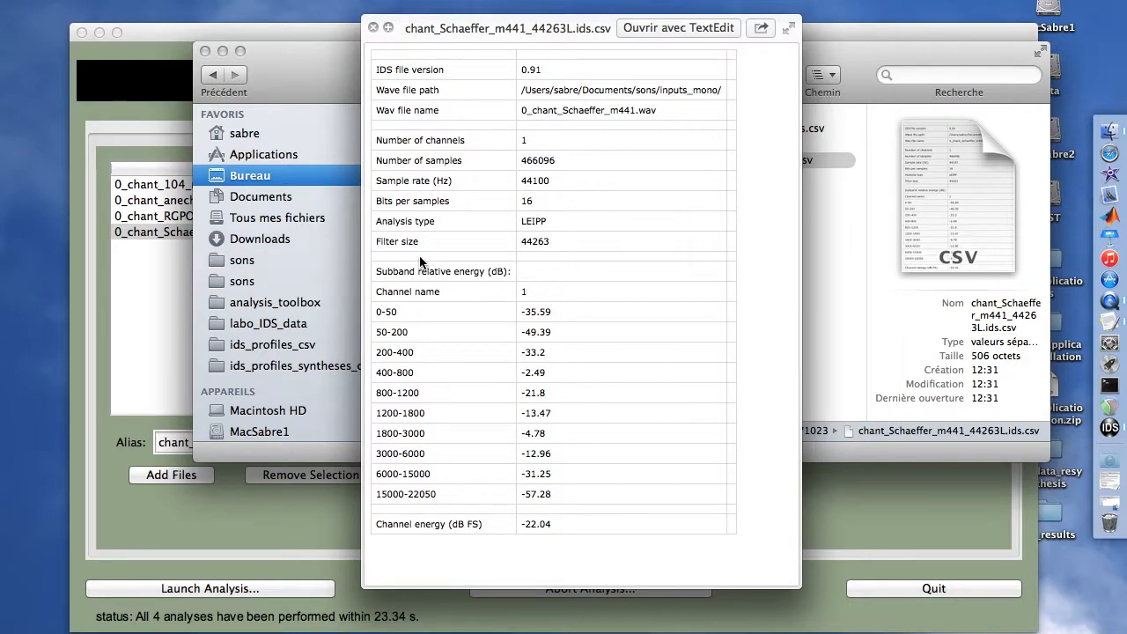
pyautogui.press('space')
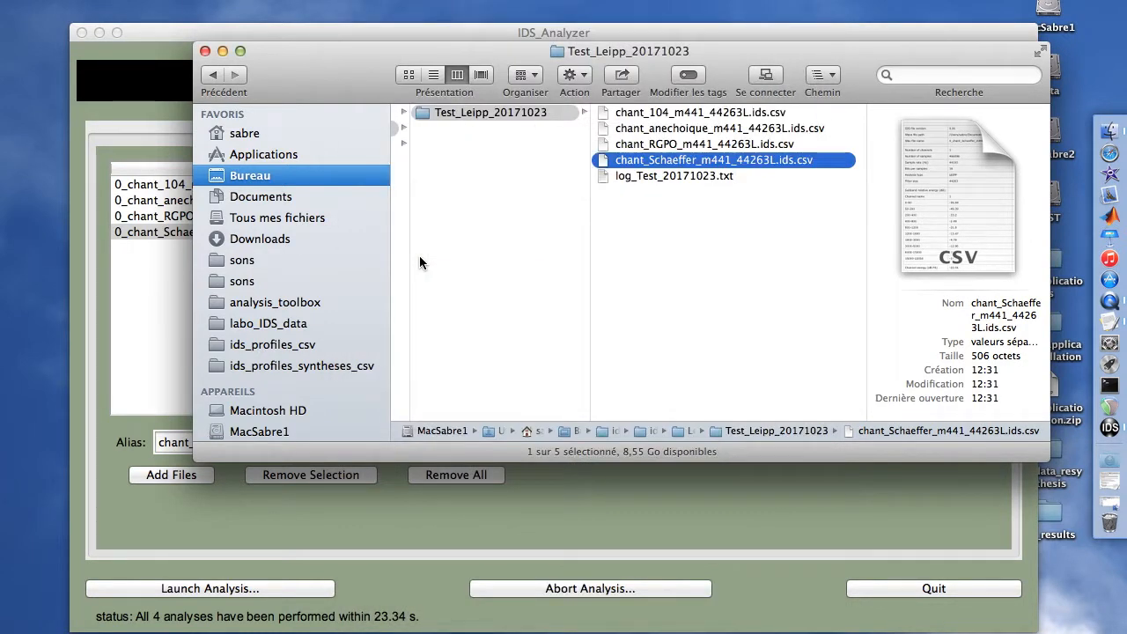
# - Return to IDS Analyzer and review the main settings before going back to the file list
pyautogui.click(656, 270)
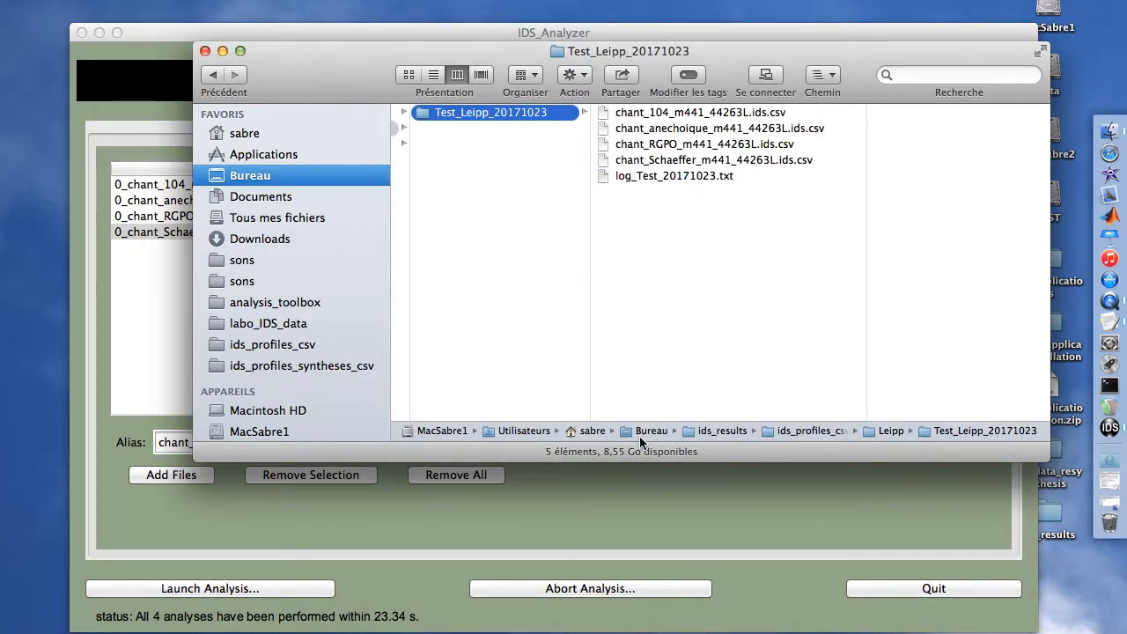
pyautogui.click(633, 485)
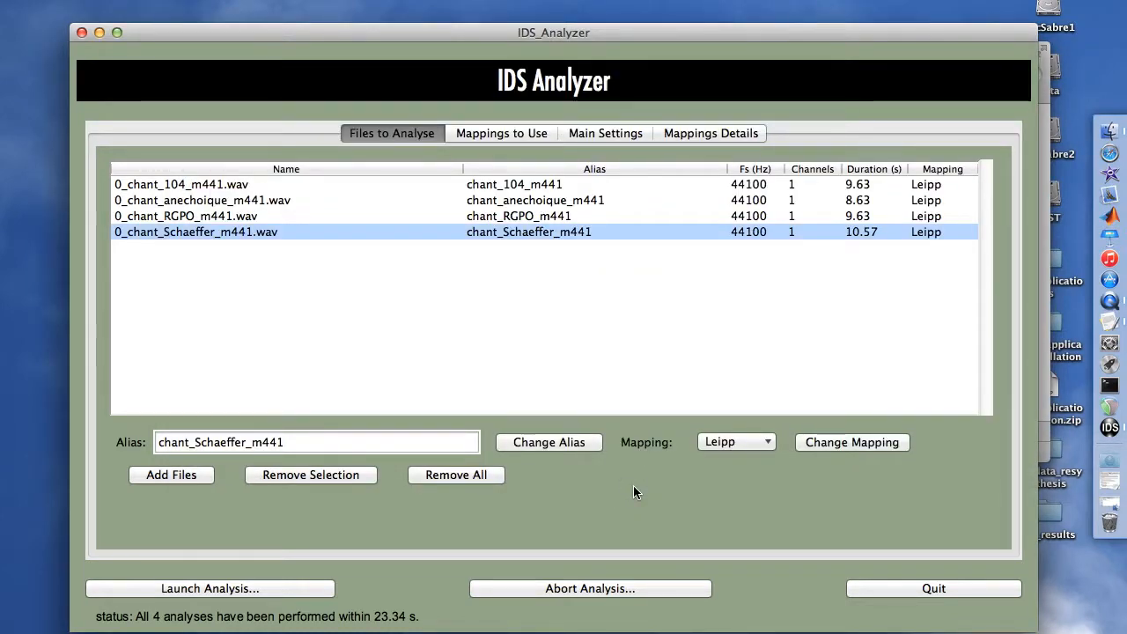
pyautogui.click(602, 134)
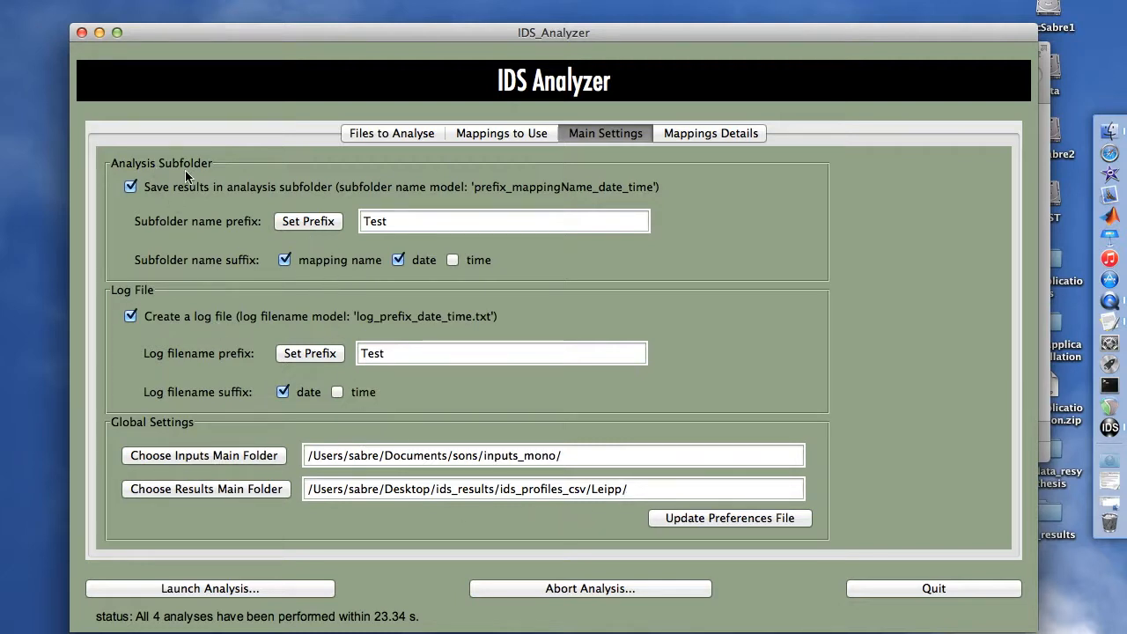
pyautogui.click(429, 134)
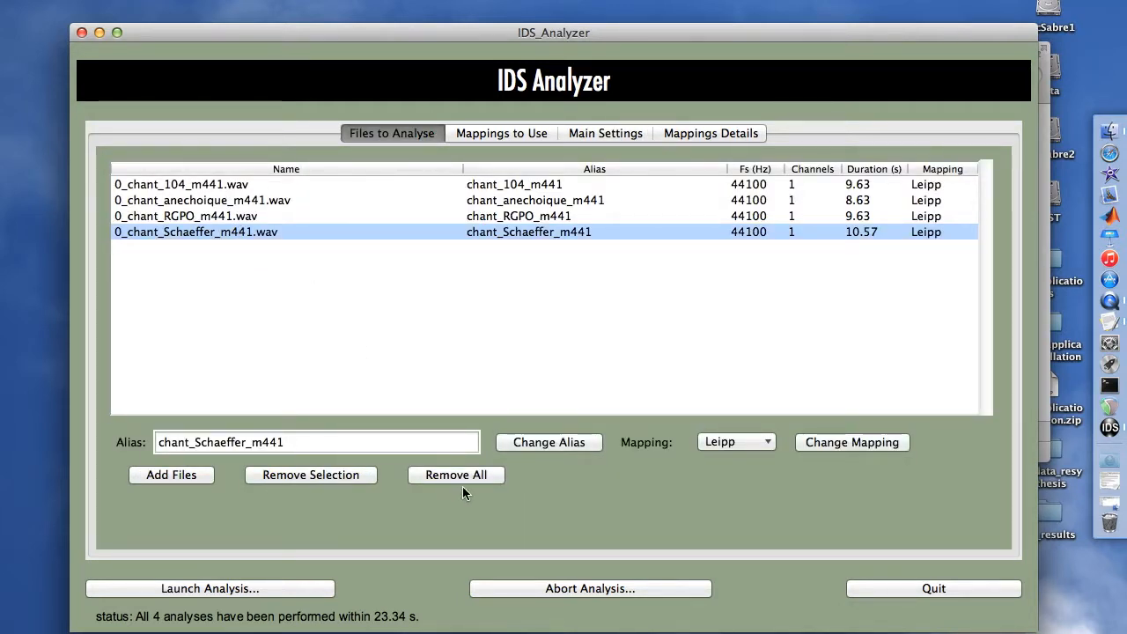
# - Remove the selected Schaeffer file, clear all remaining files from the list, and quit IDS Analyzer
pyautogui.click(303, 477)
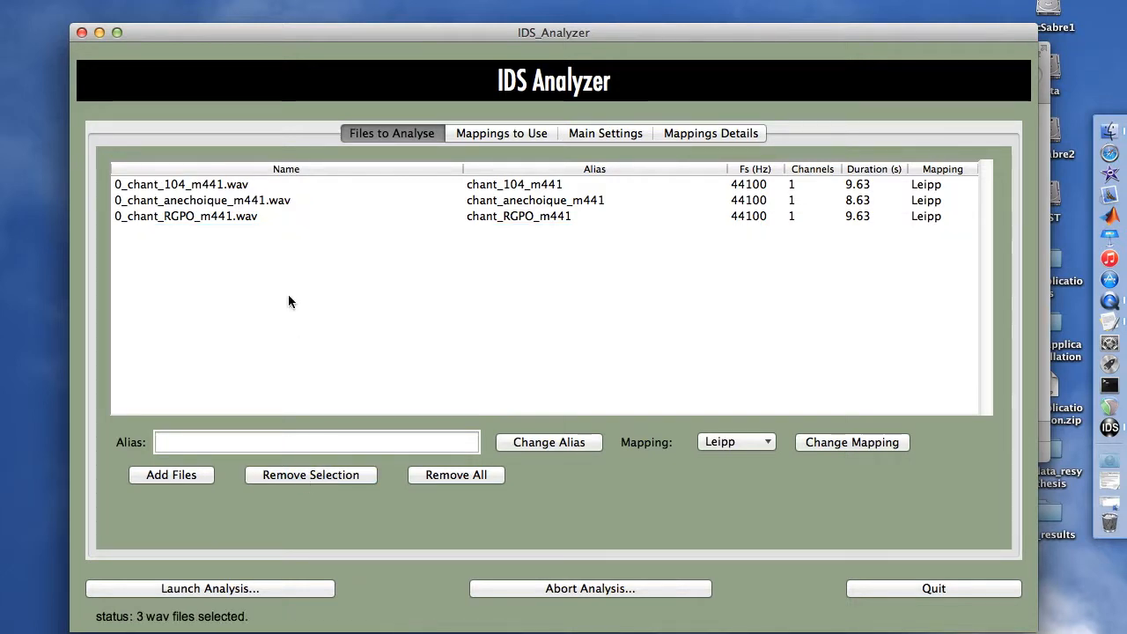
pyautogui.click(276, 222)
pyautogui.click(457, 475)
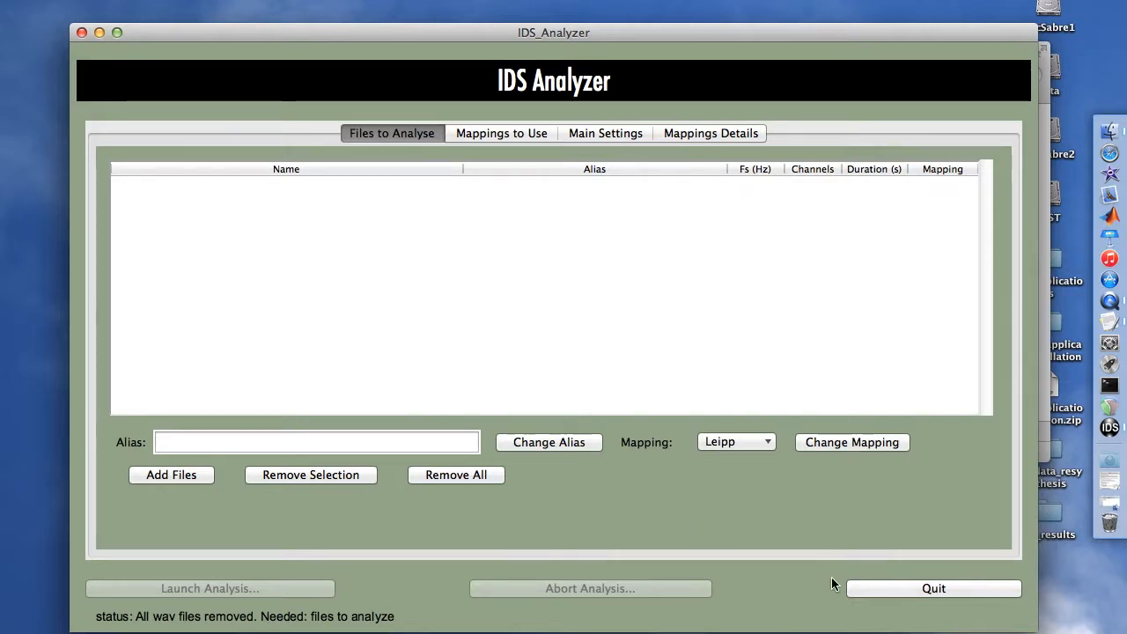
pyautogui.click(877, 592)
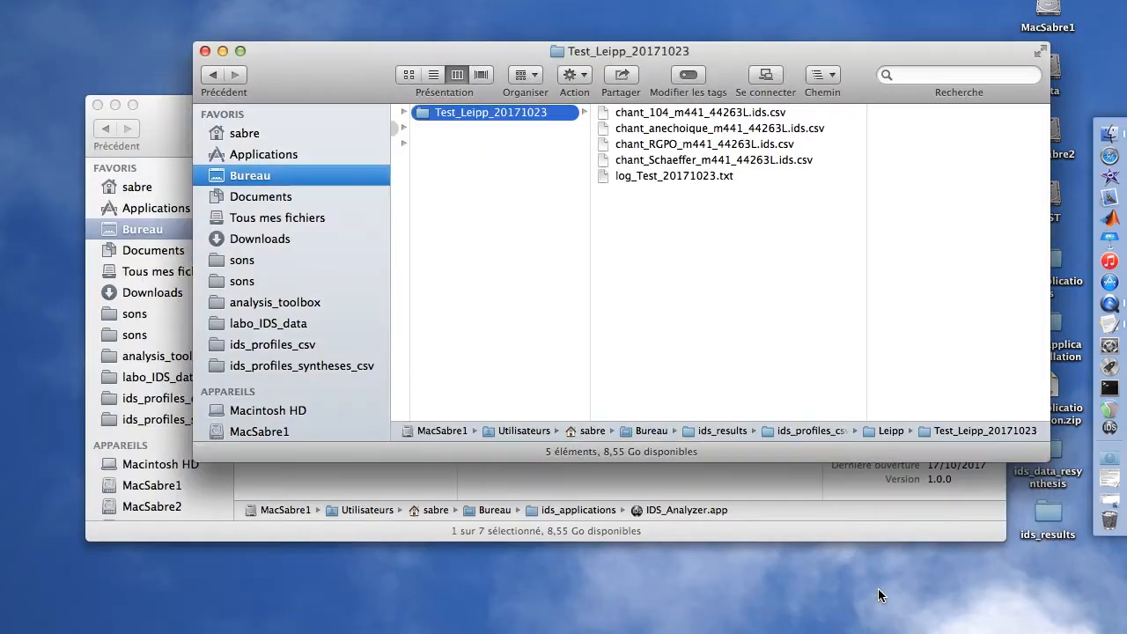